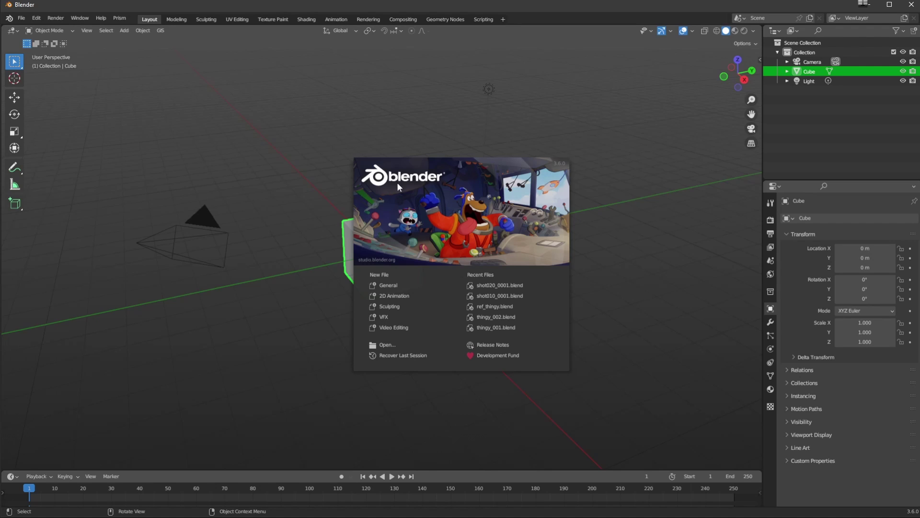
Step: Delete the default cube and add a grid mesh scaled by a factor of 7
click(275, 314)
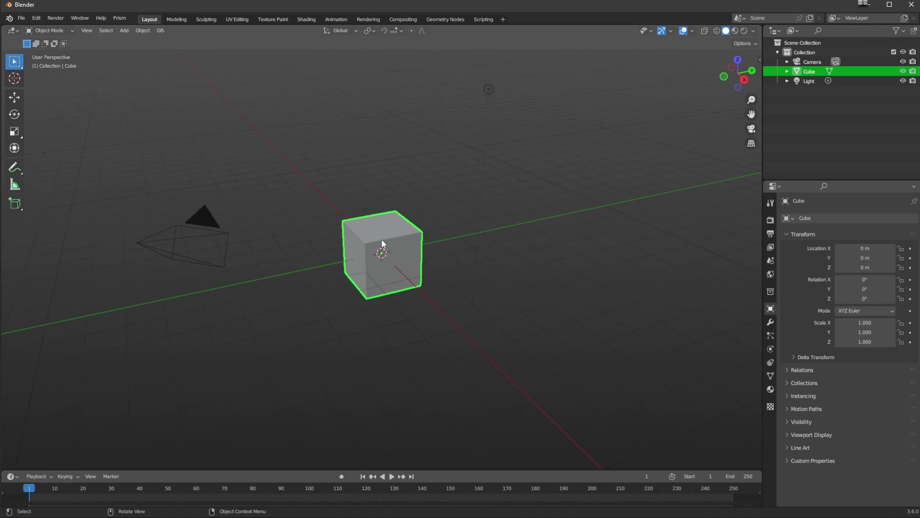
key(Delete)
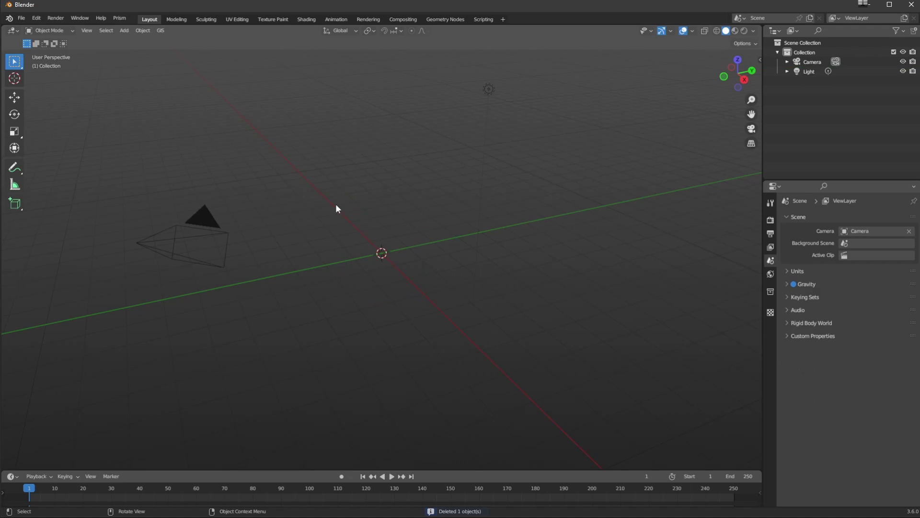
click(125, 30)
mouse_move(129, 44)
click(211, 122)
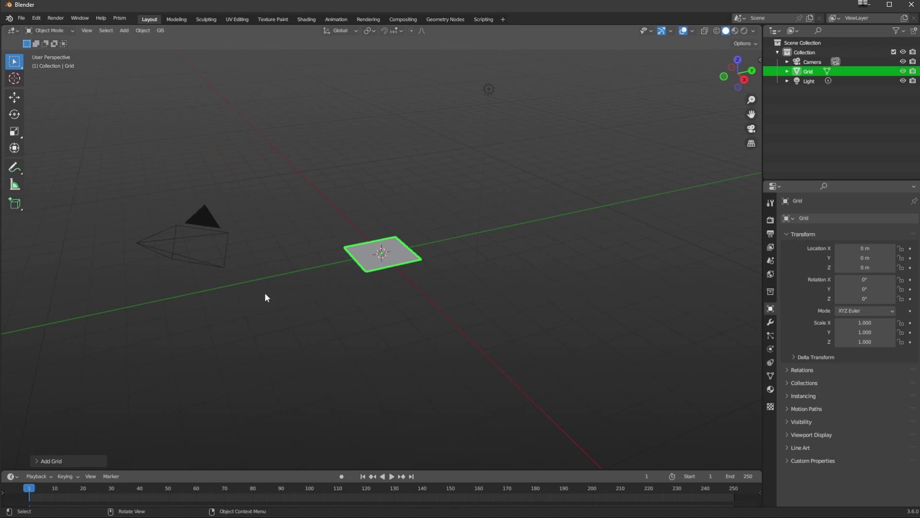
text(s7)
key(Return)
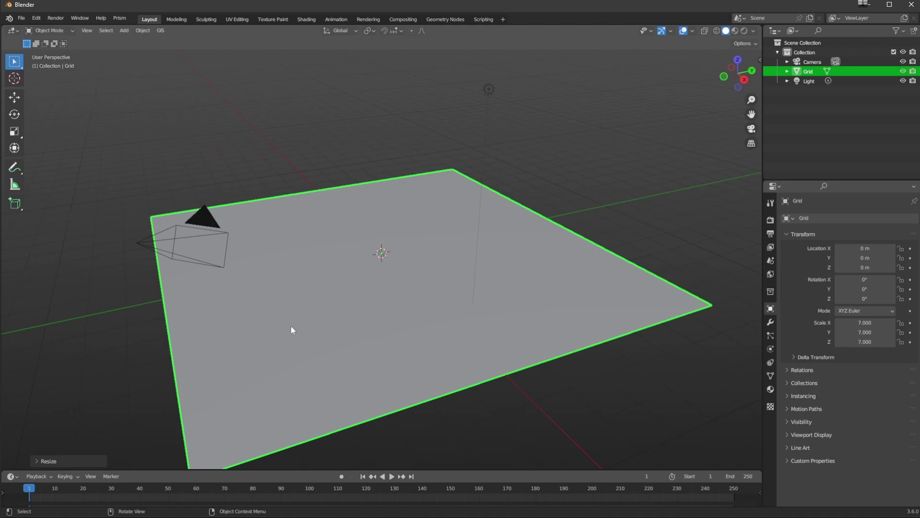
Step: Enable the wireframe overlay in the 3D viewport so that the grid's subdivisions are drawn
click(693, 31)
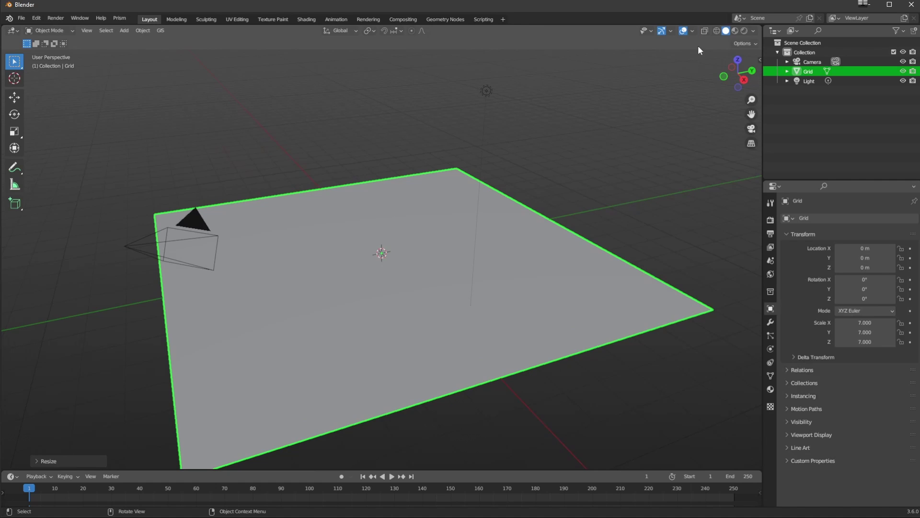
click(692, 31)
click(643, 199)
middle_drag(296, 353, 262, 345)
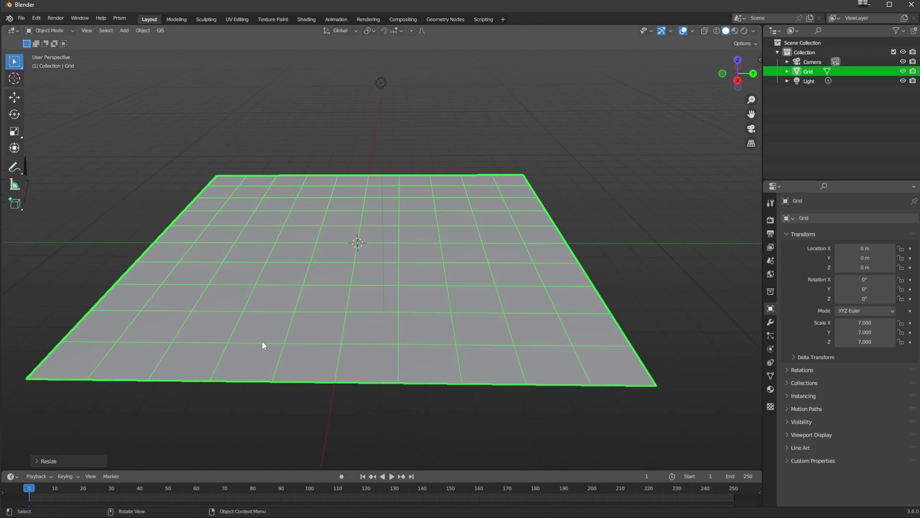
Step: Split the 3D viewport horizontally and turn the lower area into a shallow Asset Browser showing the Unassigned catalog
drag(761, 468, 747, 291)
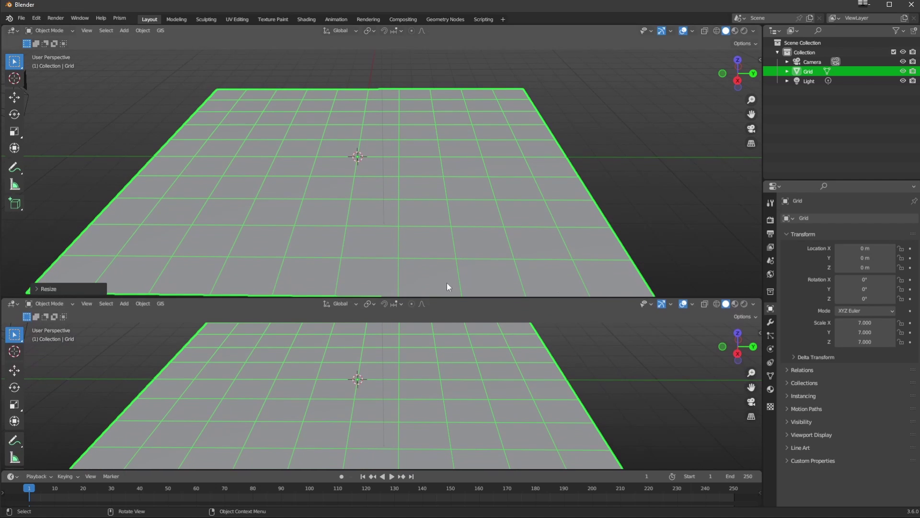
click(12, 304)
click(290, 362)
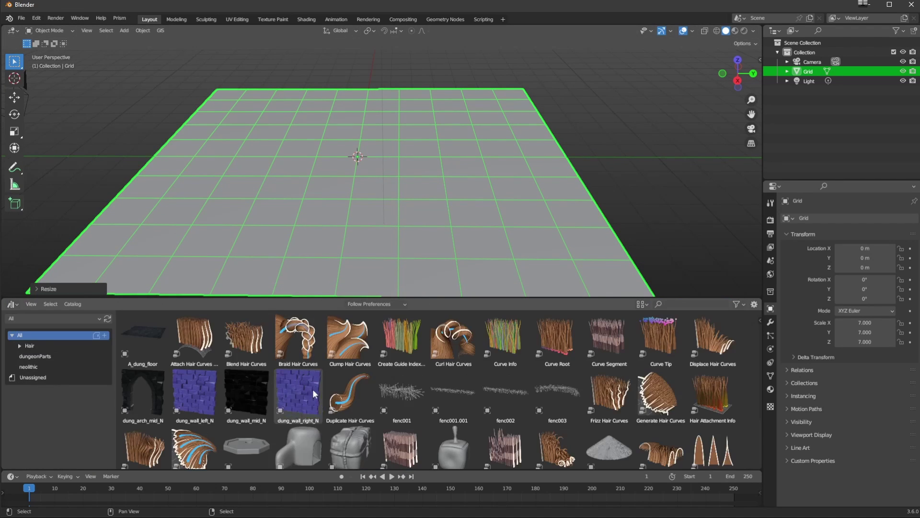
click(31, 376)
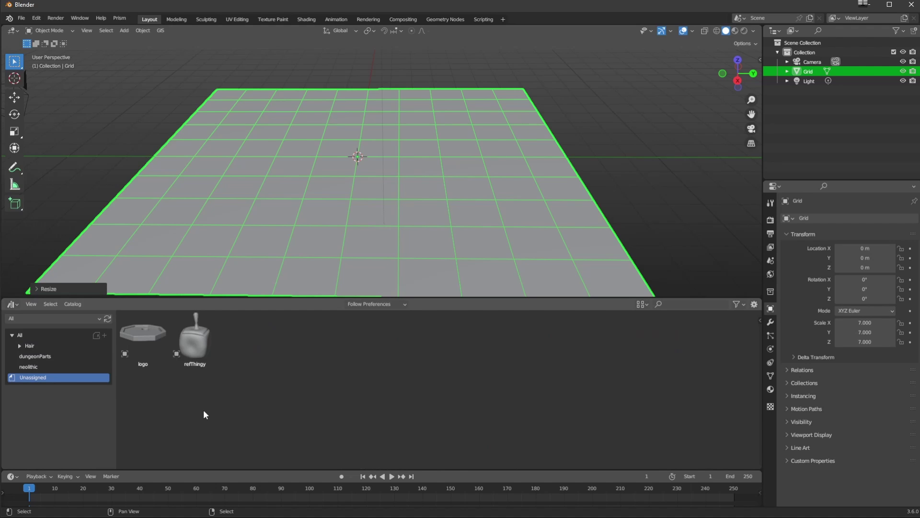
mouse_move(256, 287)
middle_down()
mouse_move(276, 246)
mouse_move(281, 264)
mouse_move(267, 249)
middle_up()
drag(284, 298, 283, 334)
middle_drag(263, 293, 269, 262)
Step: Place two copies of the refThingy asset on the grid, on opposite sides of the 3D cursor
drag(194, 387, 443, 232)
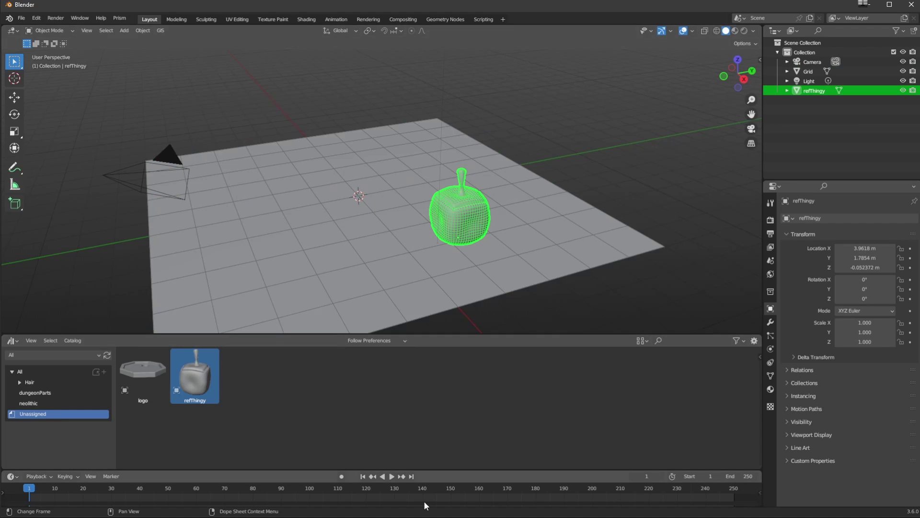
drag(185, 378, 254, 210)
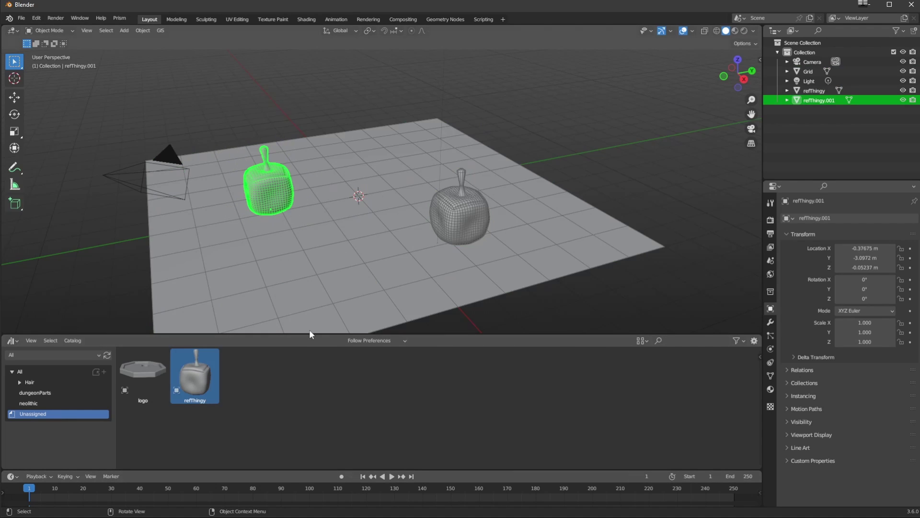
click(470, 234)
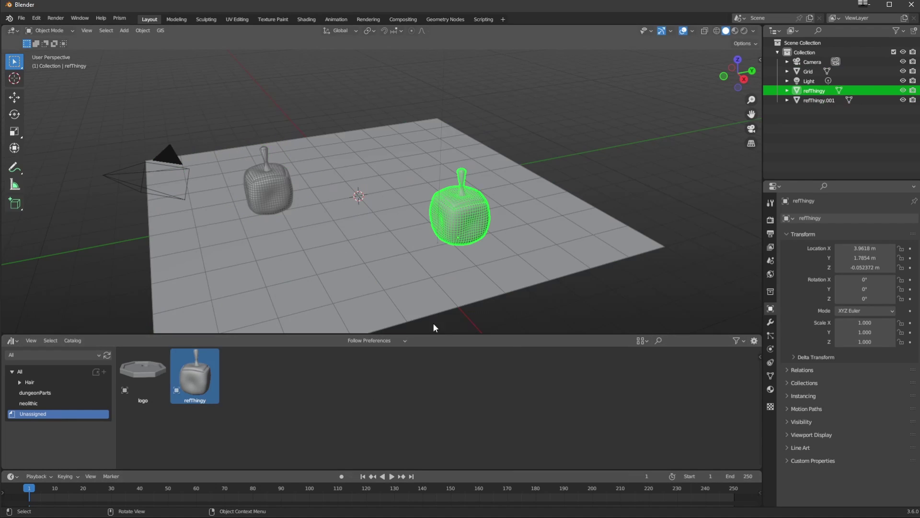
Step: Examine the material and shader nodes of both refThingy objects in the Shading workspace
click(307, 19)
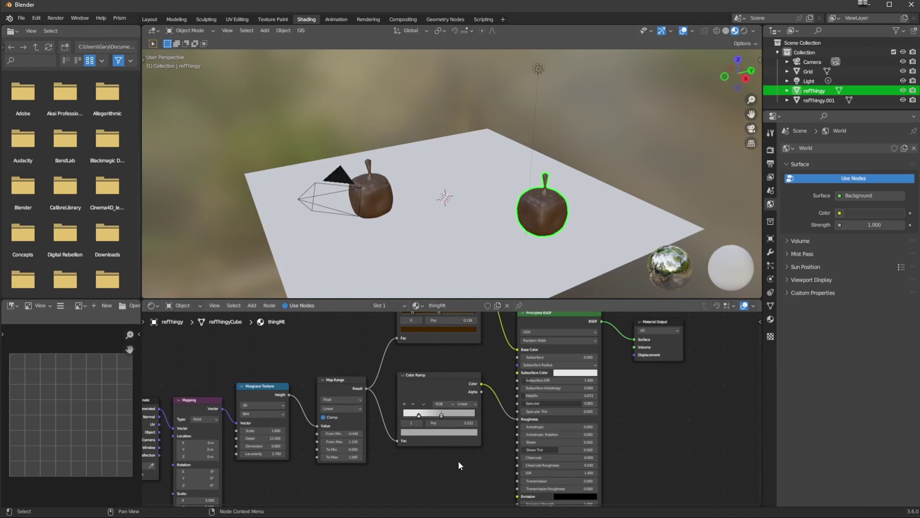
click(369, 197)
click(532, 220)
click(370, 202)
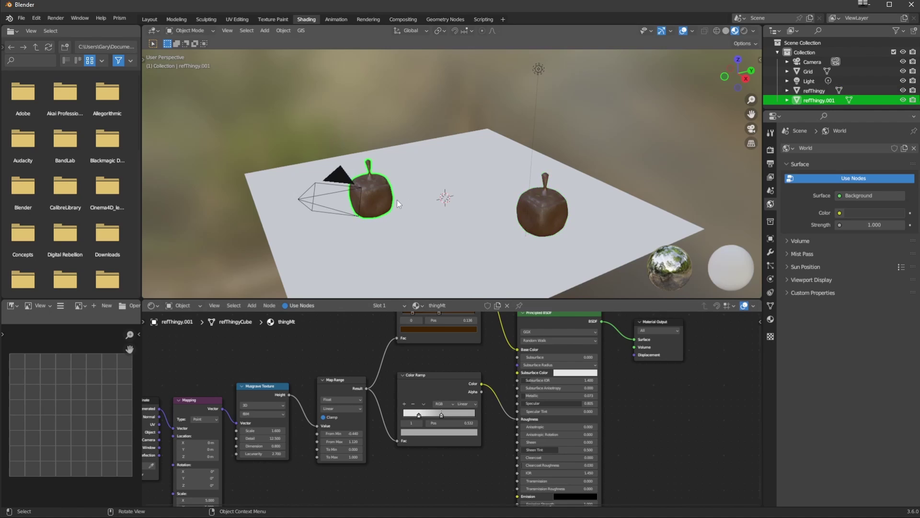
shift+scroll(435, 321, up, 3)
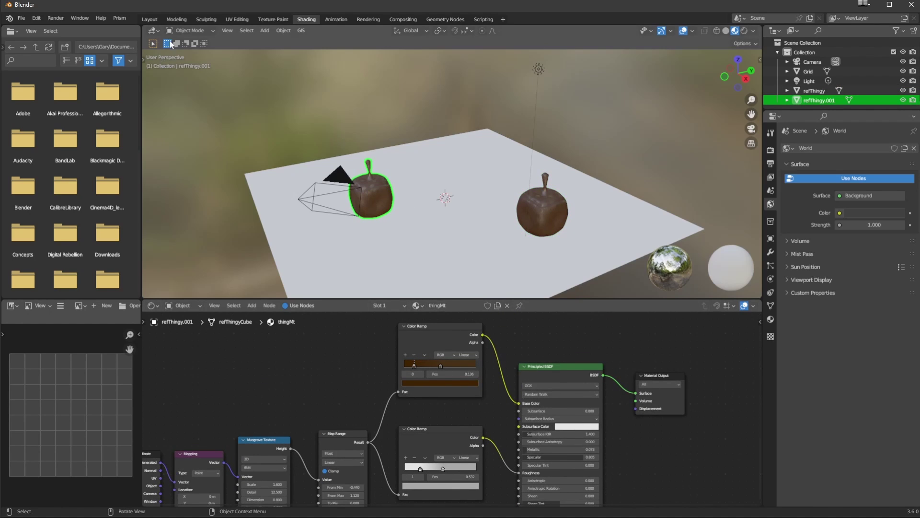
Step: Return to the Layout workspace and review the Asset Browser's import method options
click(152, 19)
click(352, 341)
click(349, 390)
click(355, 341)
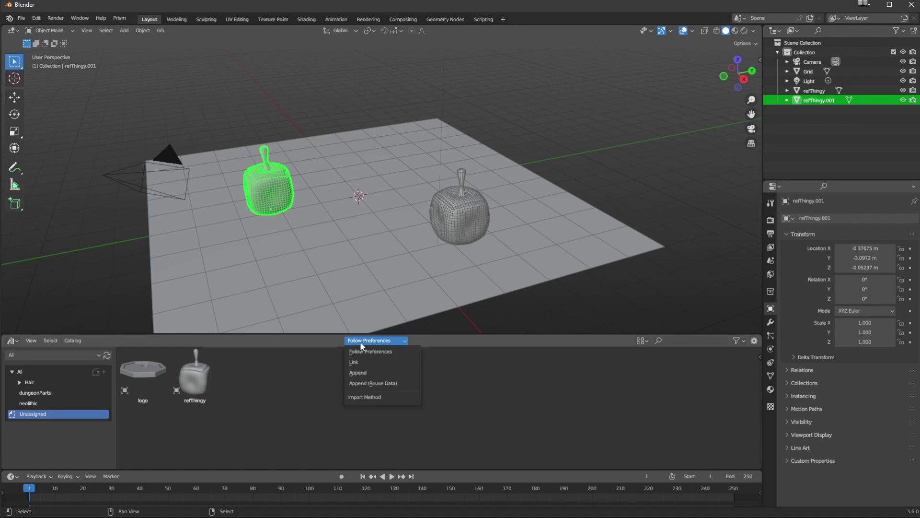
click(355, 383)
click(195, 376)
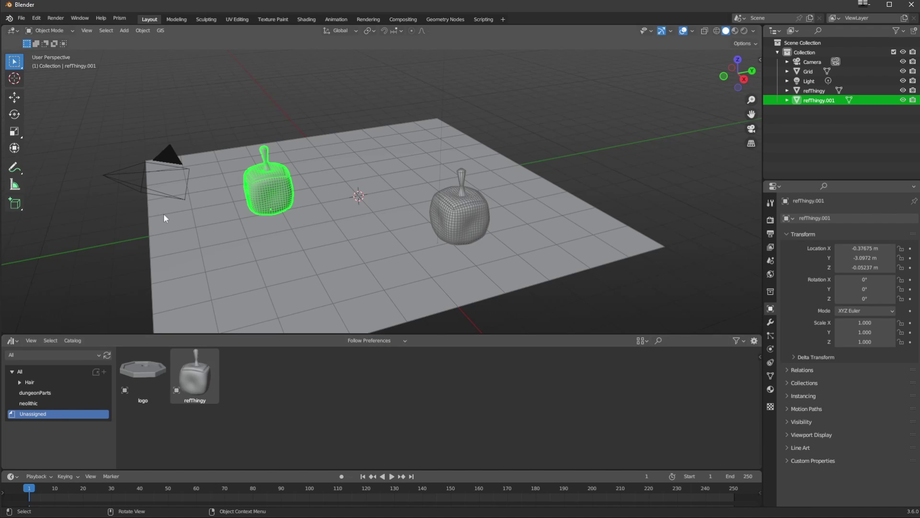
Step: Open the File Paths preferences and check the path and import method of the 1_props, 0_env and 2_chars asset libraries
click(36, 17)
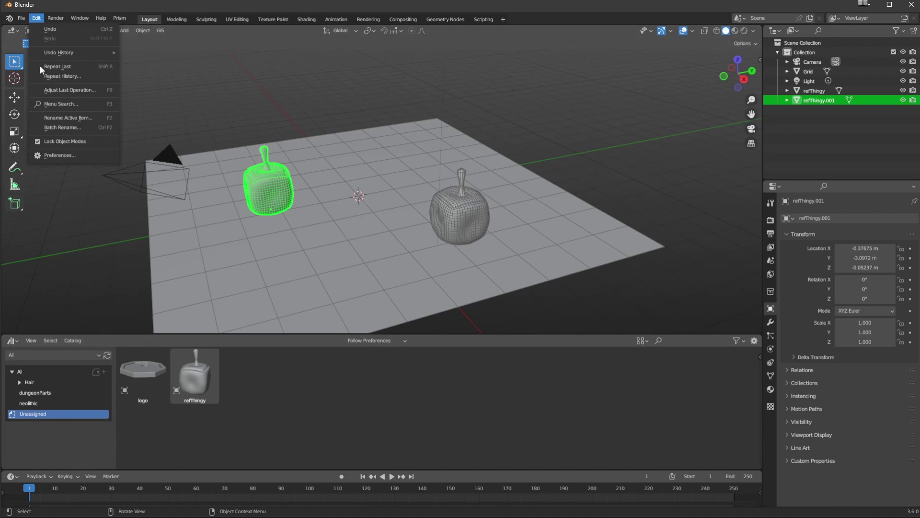
click(47, 154)
drag(14, 27, 222, 127)
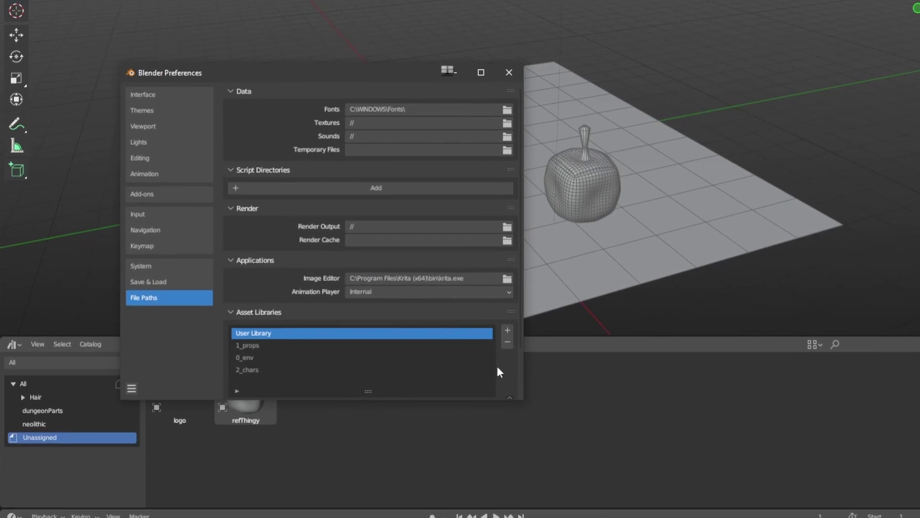
drag(521, 399, 522, 464)
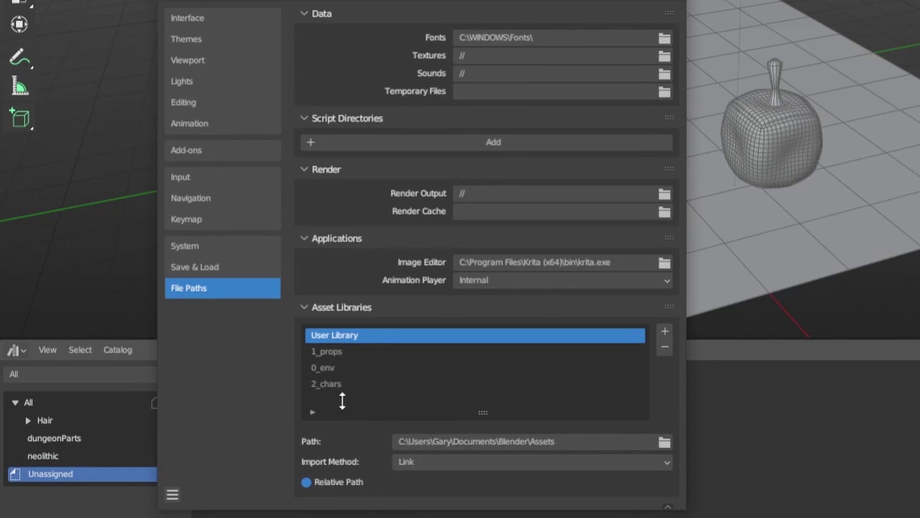
click(320, 351)
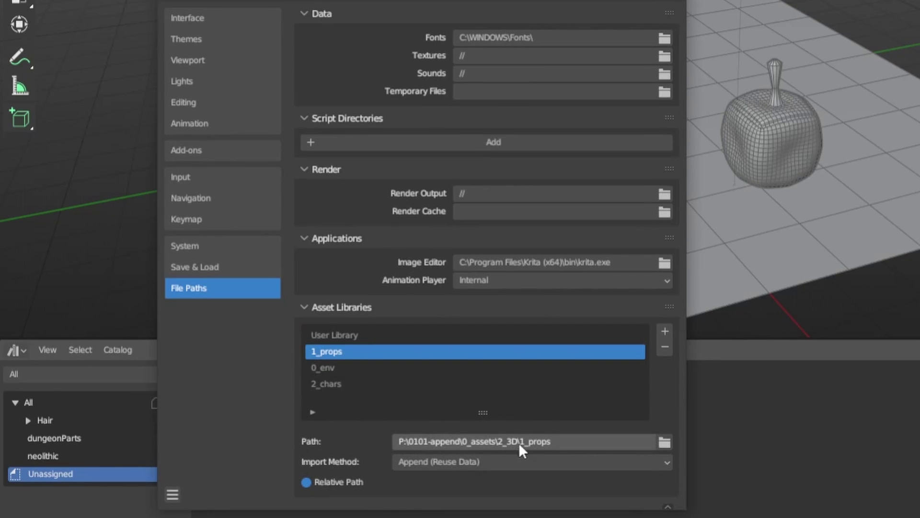
click(321, 368)
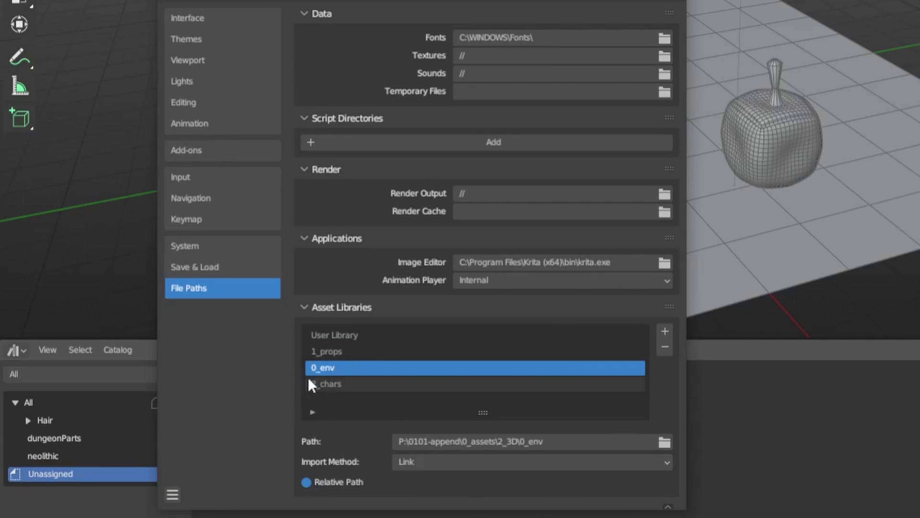
click(328, 385)
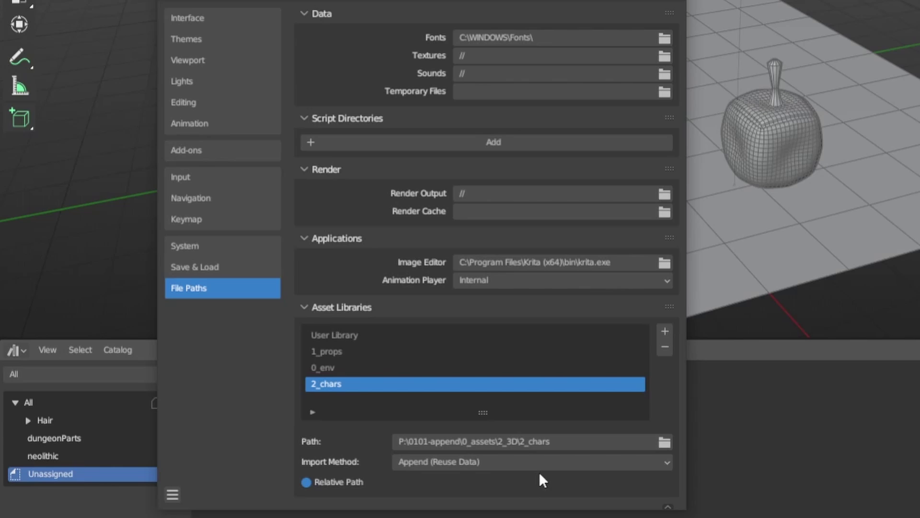
Step: Switch the 2_chars library's import method to Append and back to Append (Reuse Data), and close the preferences
click(408, 462)
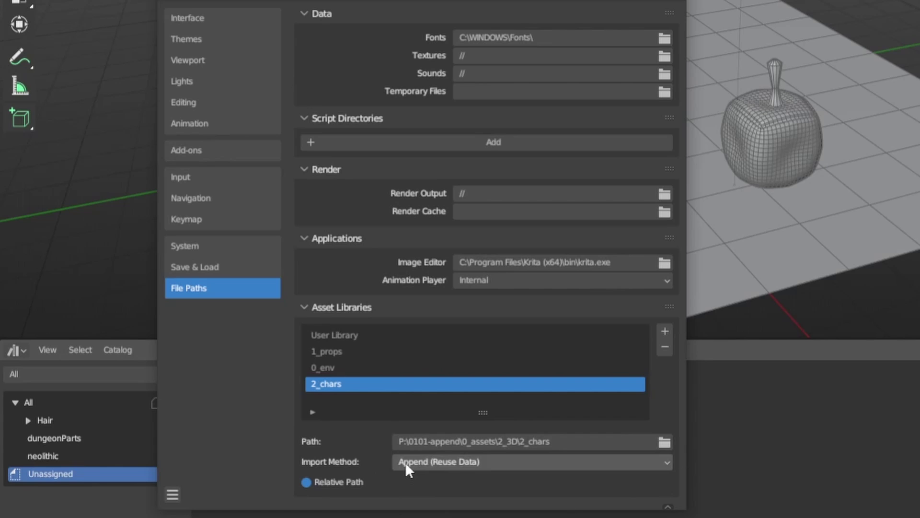
click(404, 462)
click(412, 425)
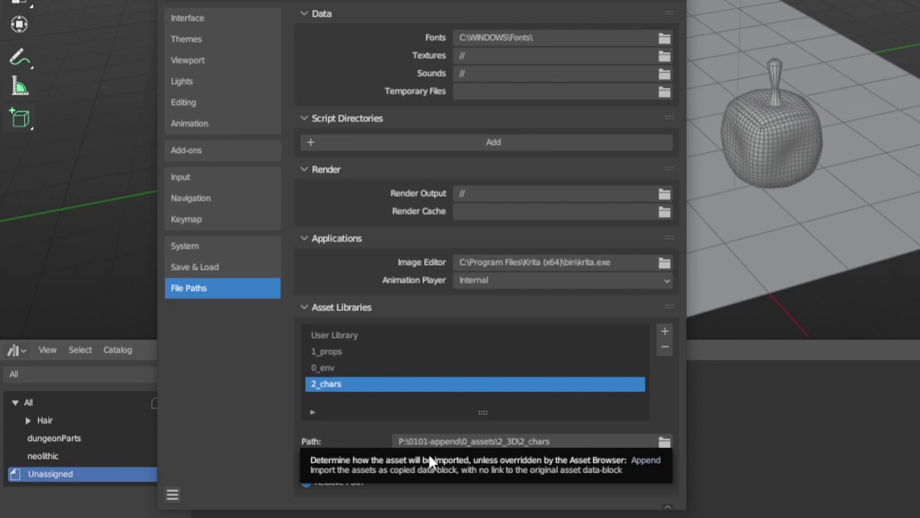
click(413, 462)
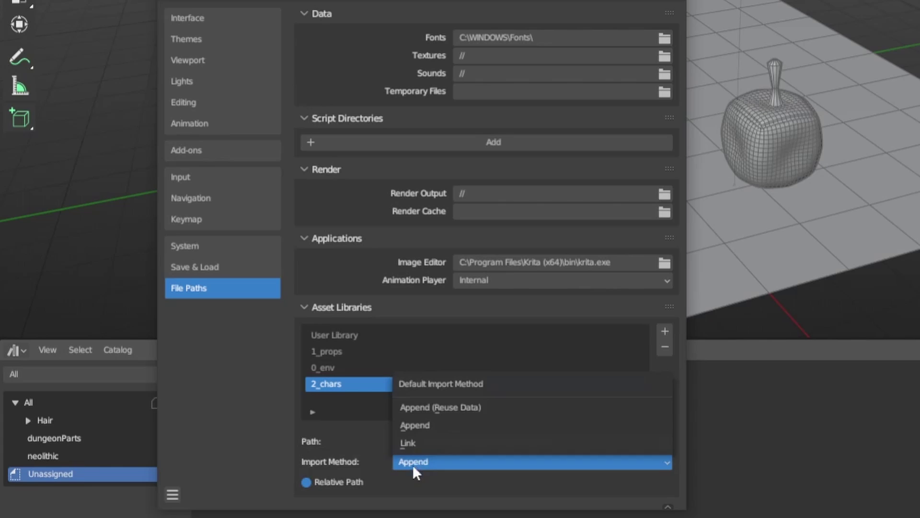
click(403, 409)
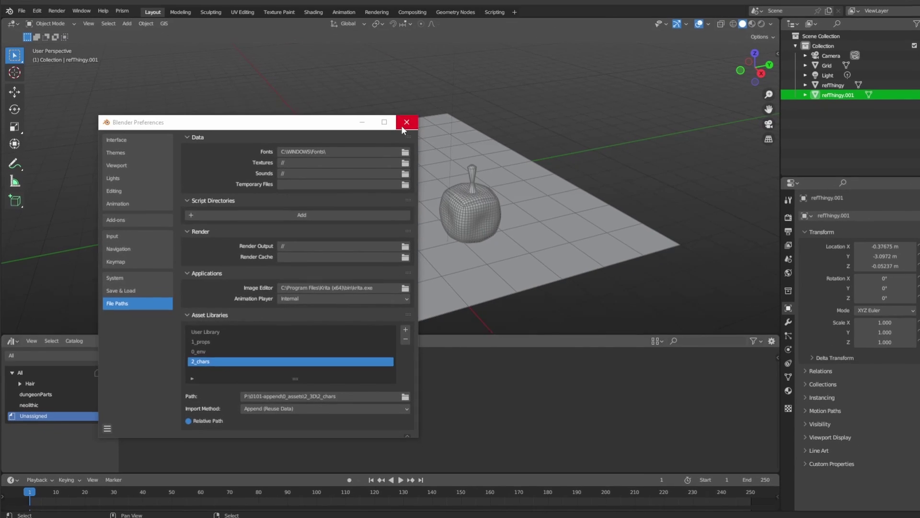
click(580, 33)
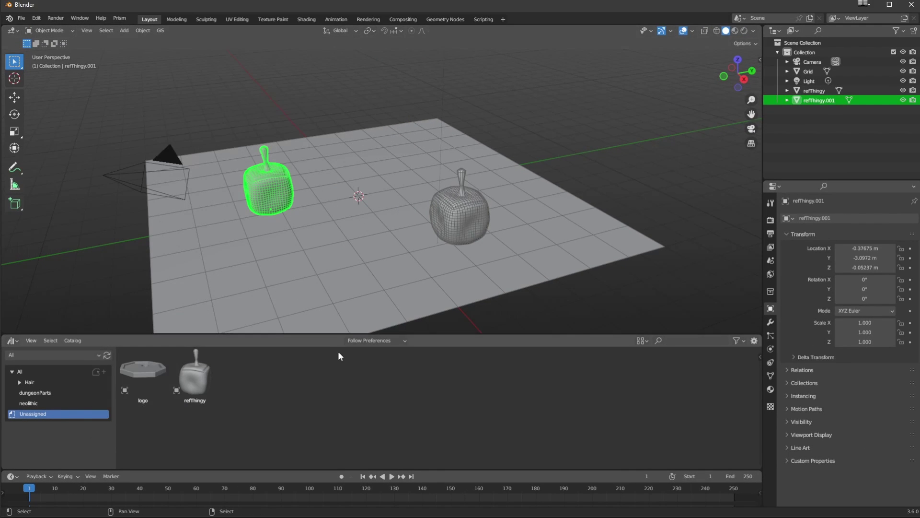
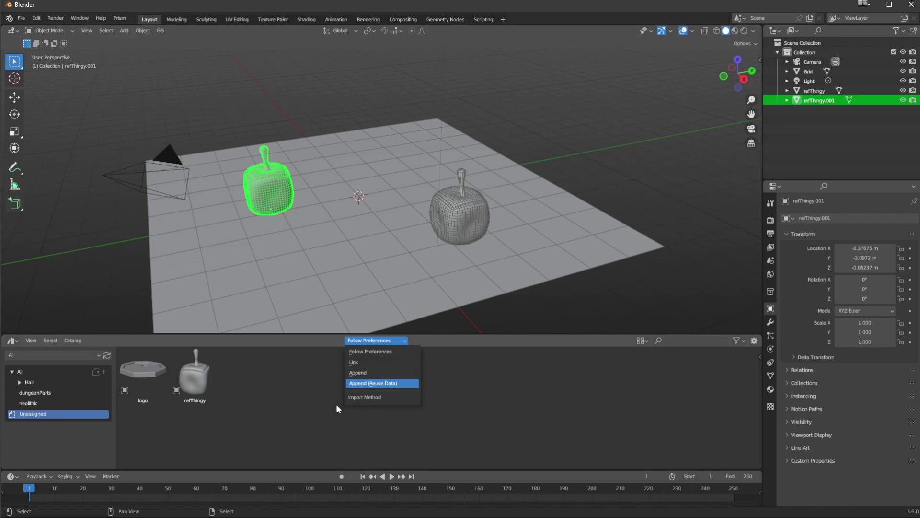
Step: Set the Asset Browser's import method to Append (Reuse Data) and delete both refThingy objects from the scene
click(370, 383)
key(Delete)
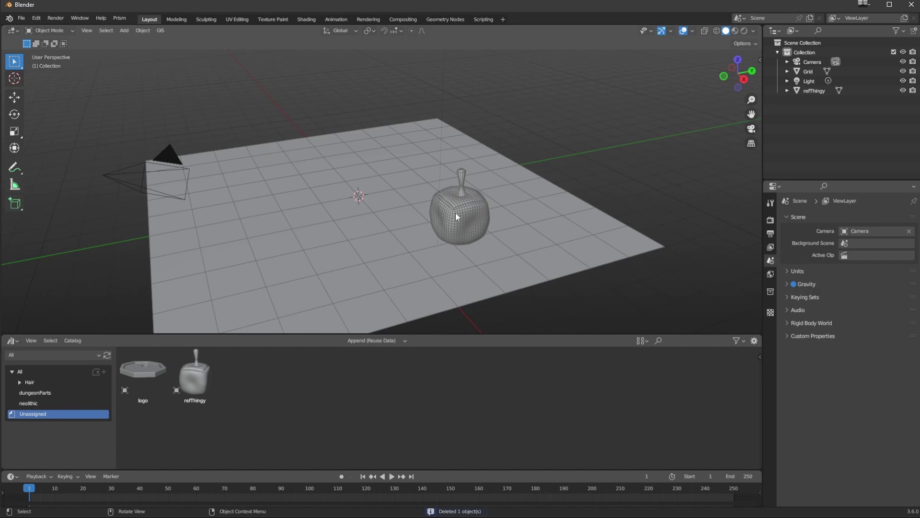
click(456, 212)
key(Delete)
Step: Set the Asset Browser's import method to Link and add the refThingy asset to the scene as a linked object
click(211, 398)
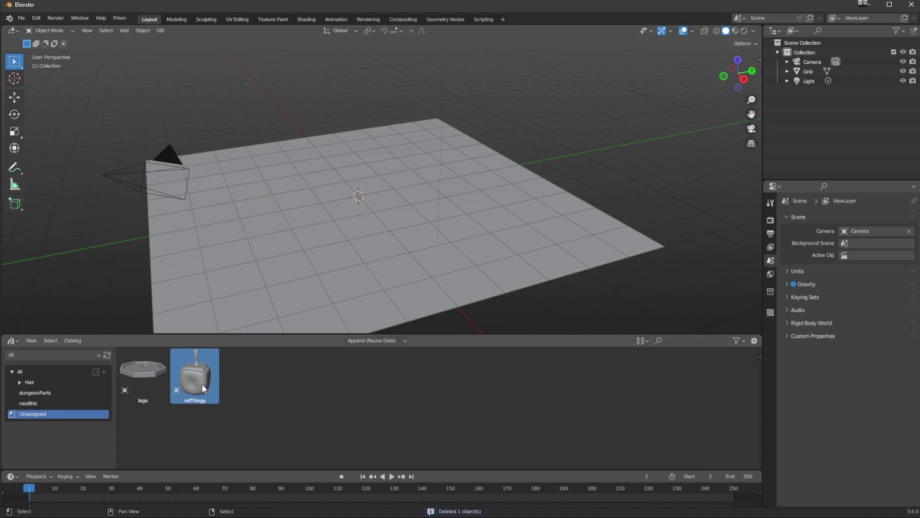
click(372, 341)
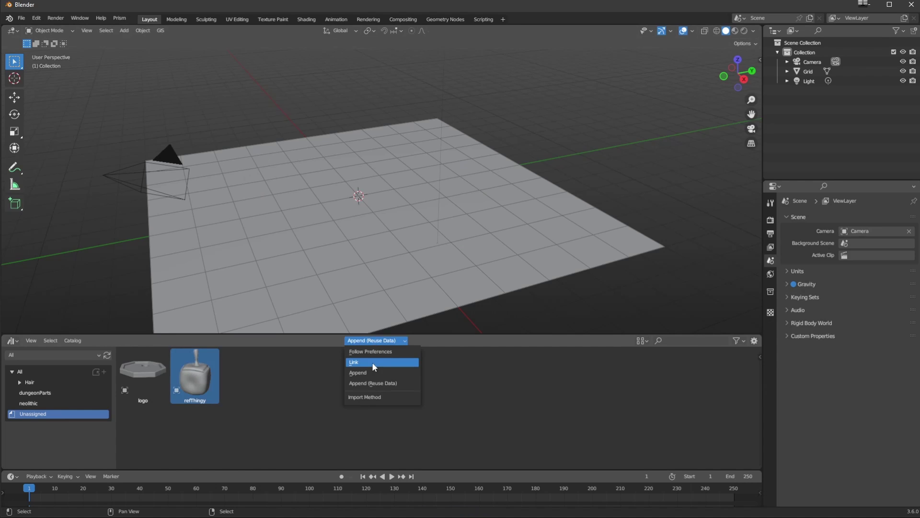
click(372, 361)
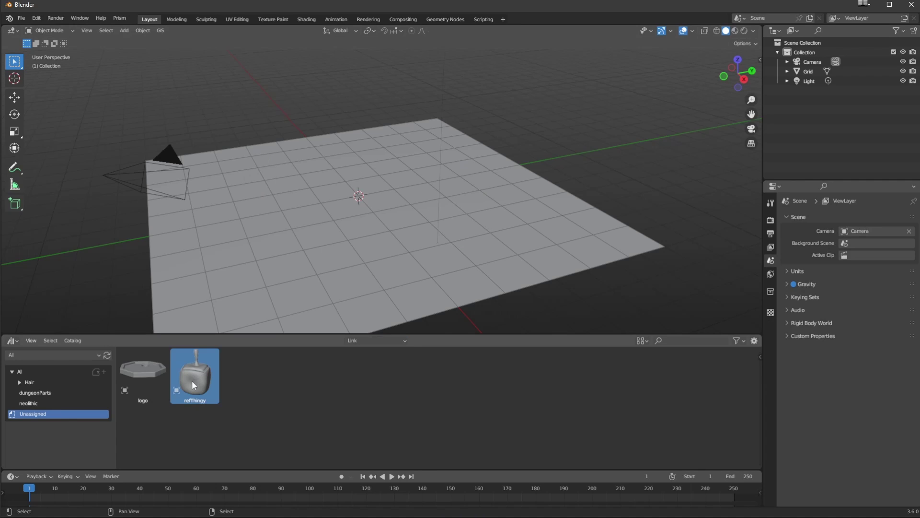
drag(192, 379, 321, 318)
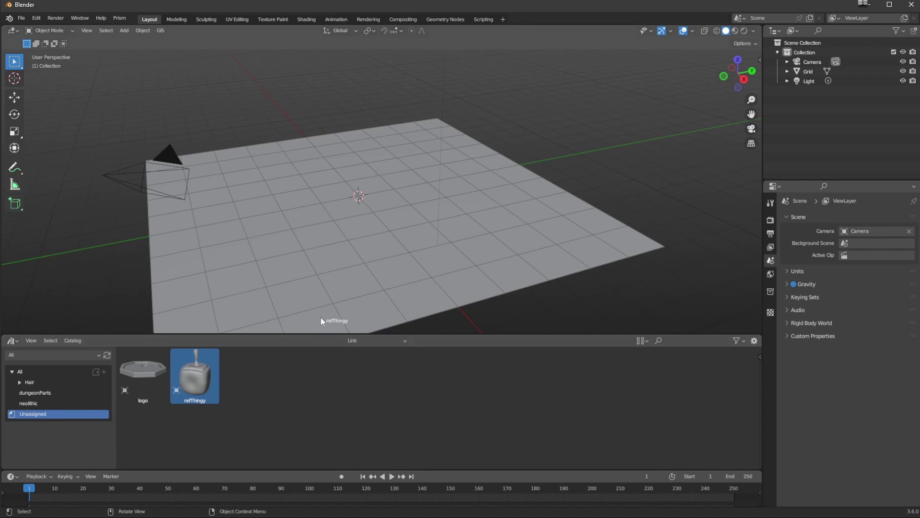
drag(375, 152, 236, 260)
drag(213, 177, 539, 172)
drag(589, 227, 595, 240)
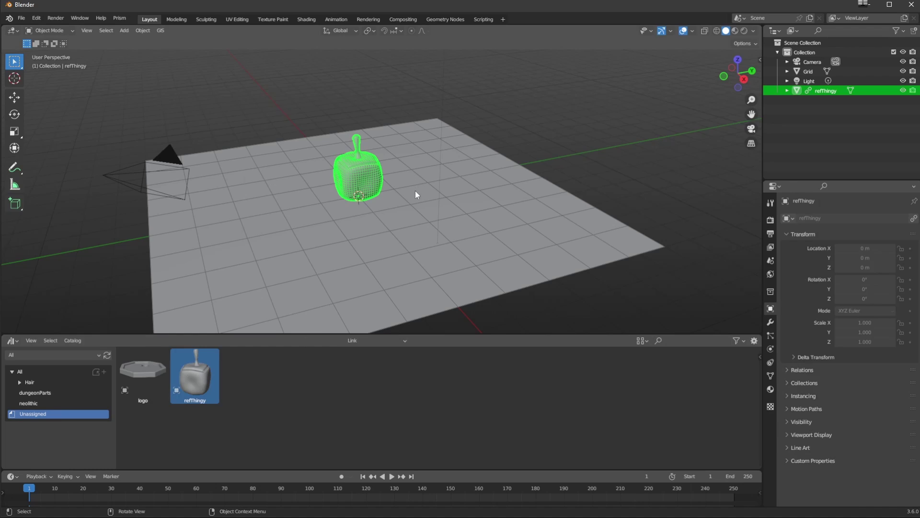
Step: Show the linked refThingy object's transform values in the viewport and delete the object from the scene
key(n)
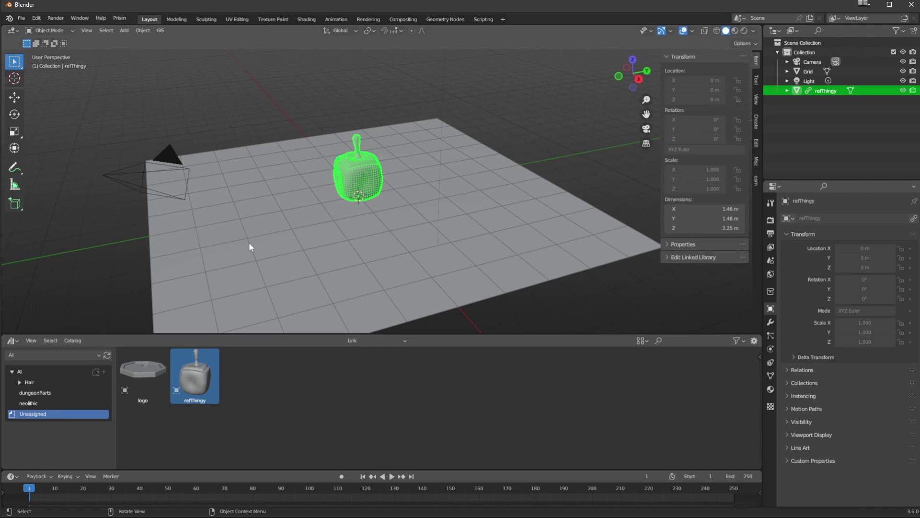
middle_drag(284, 293, 312, 261)
scroll(312, 262, up, 2)
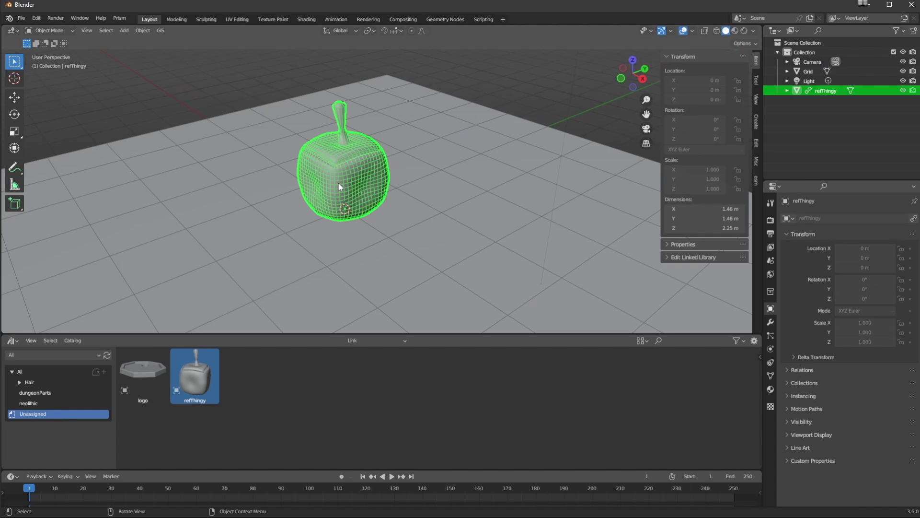
key(Delete)
middle_drag(344, 312, 305, 298)
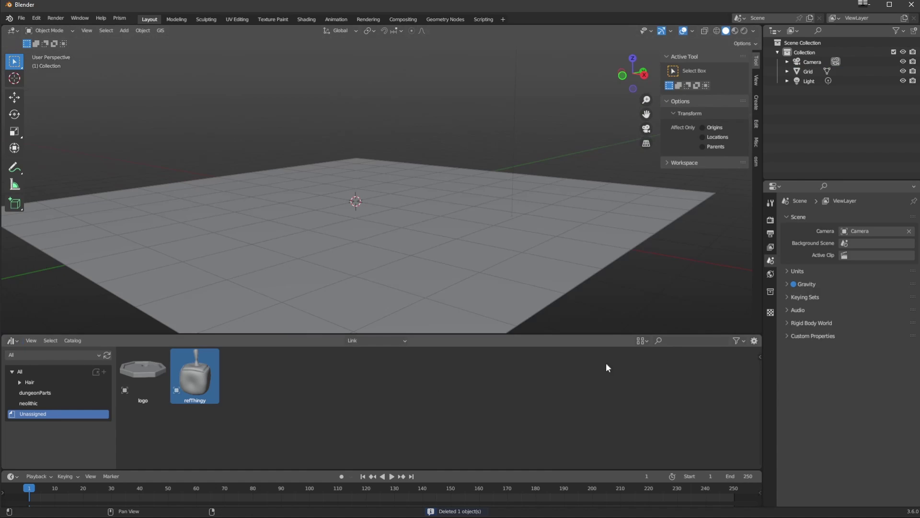
Step: Remove the Asset Browser area so that only the enlarged 3D viewport and the Timeline remain
drag(3, 335, 4, 416)
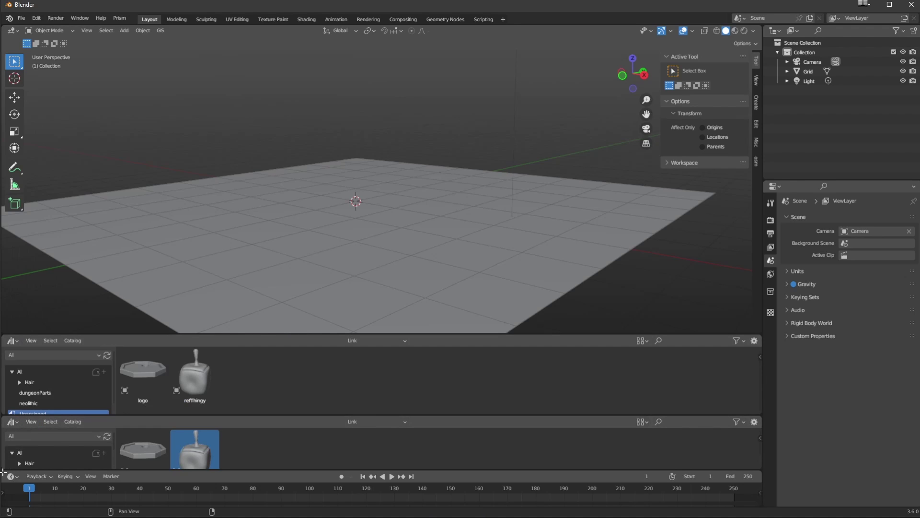
drag(4, 471, 6, 367)
drag(46, 334, 45, 424)
mouse_move(268, 285)
middle_down()
mouse_move(266, 322)
mouse_move(277, 278)
mouse_move(330, 288)
mouse_move(275, 309)
mouse_move(232, 307)
mouse_move(243, 322)
mouse_move(263, 316)
mouse_move(265, 297)
middle_up()
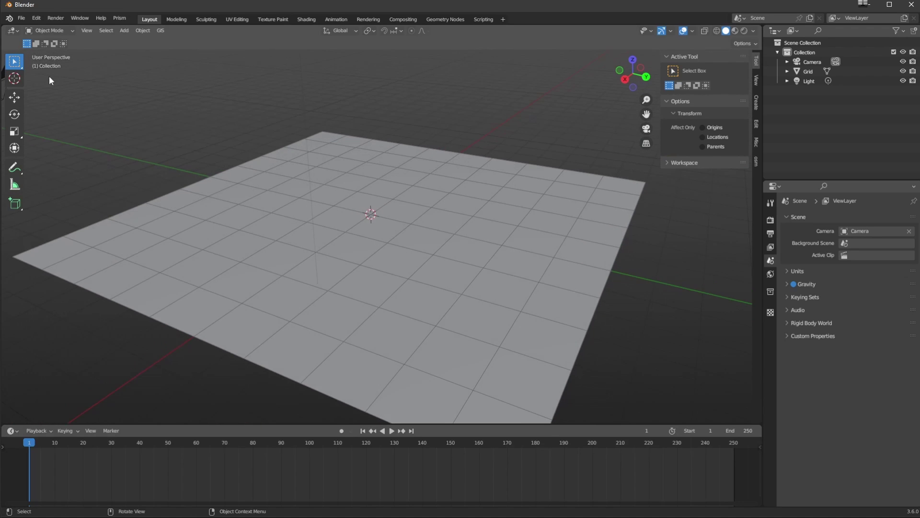
Step: Start linking external data and open ref_thingy.blend from the 0_assets\2_3D\1_props folder
click(22, 18)
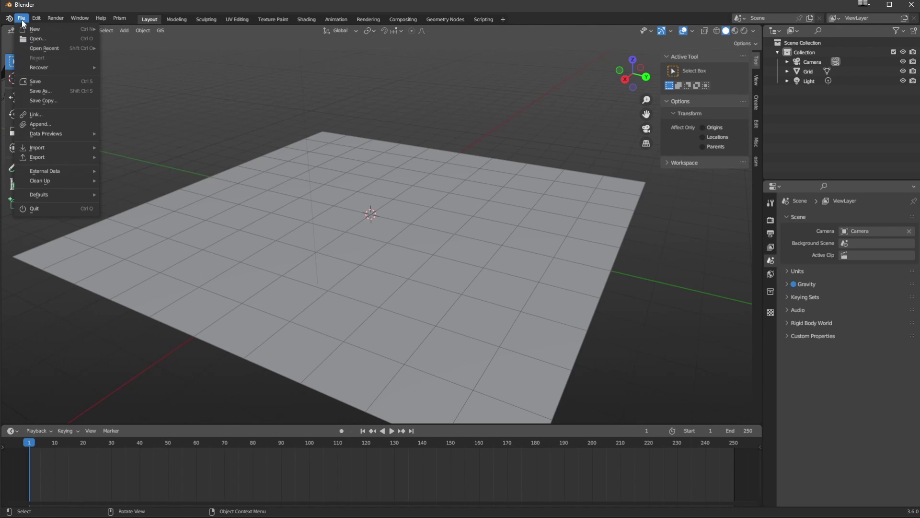
click(32, 115)
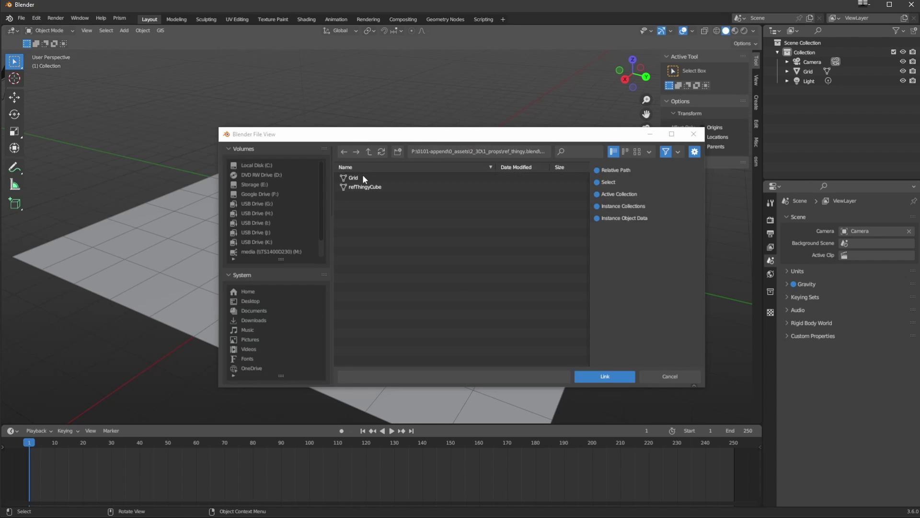
click(369, 152)
click(369, 151)
click(369, 152)
double_click(357, 187)
click(354, 187)
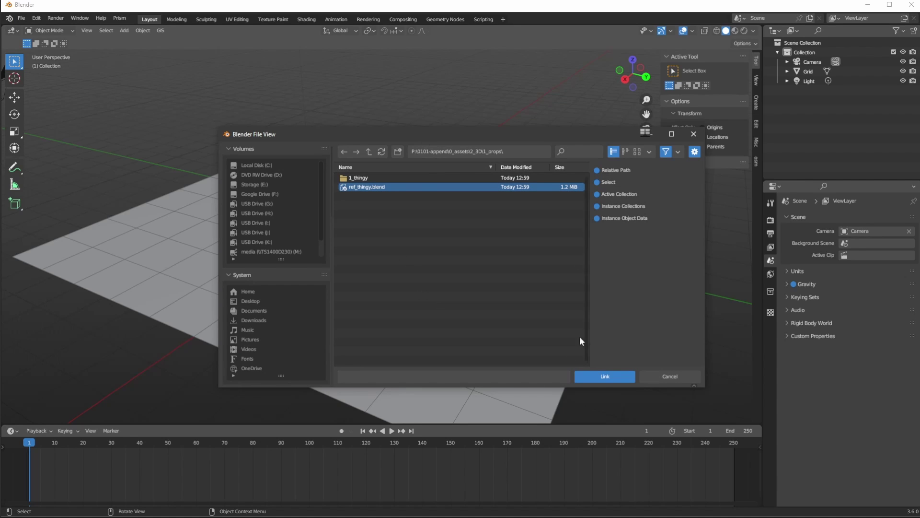
click(590, 373)
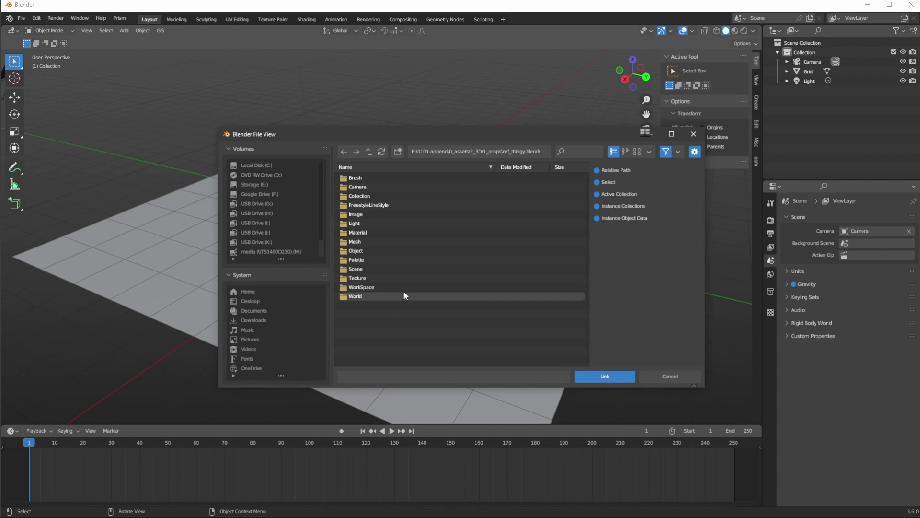
Step: Link refThingyCube from the Mesh data of ref_thingy.blend into the scene
double_click(344, 268)
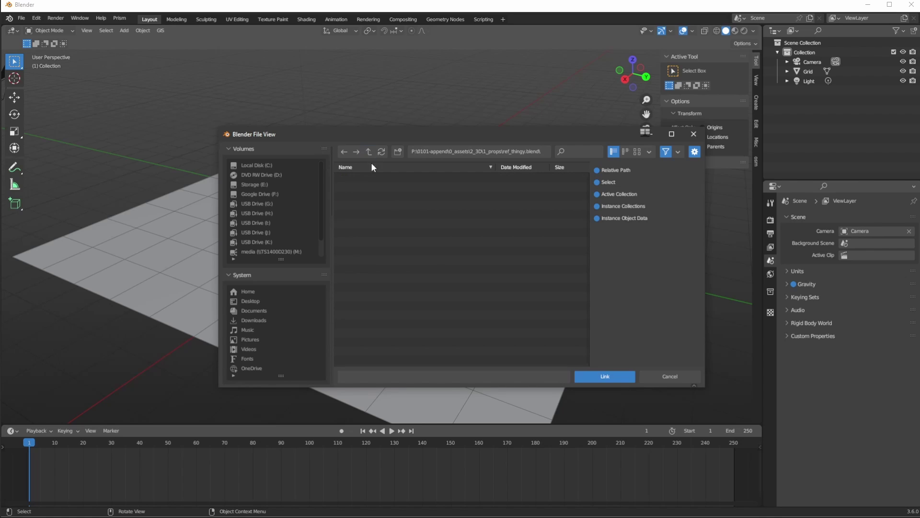
click(368, 152)
double_click(348, 244)
click(355, 187)
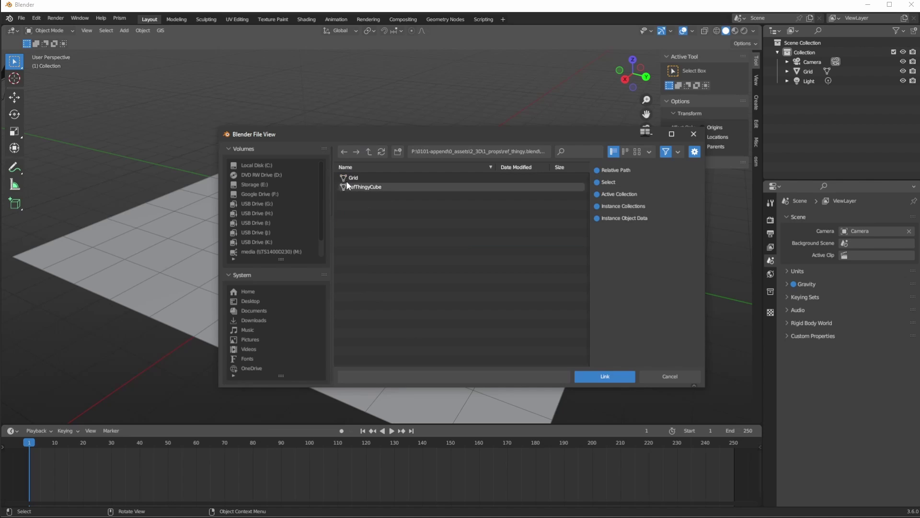
click(592, 377)
middle_drag(346, 273, 184, 132)
mouse_move(355, 195)
middle_down()
mouse_move(337, 196)
mouse_move(357, 192)
mouse_move(352, 206)
middle_up()
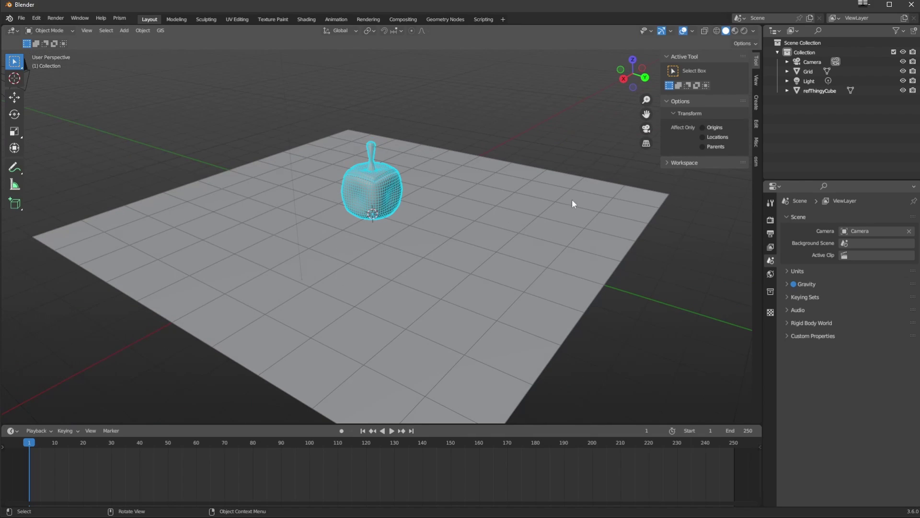
Step: Move refThingyCube along the Y axis toward the grid's edge and insert a location keyframe at frame 1
click(14, 98)
drag(406, 222, 322, 194)
key(i)
click(319, 214)
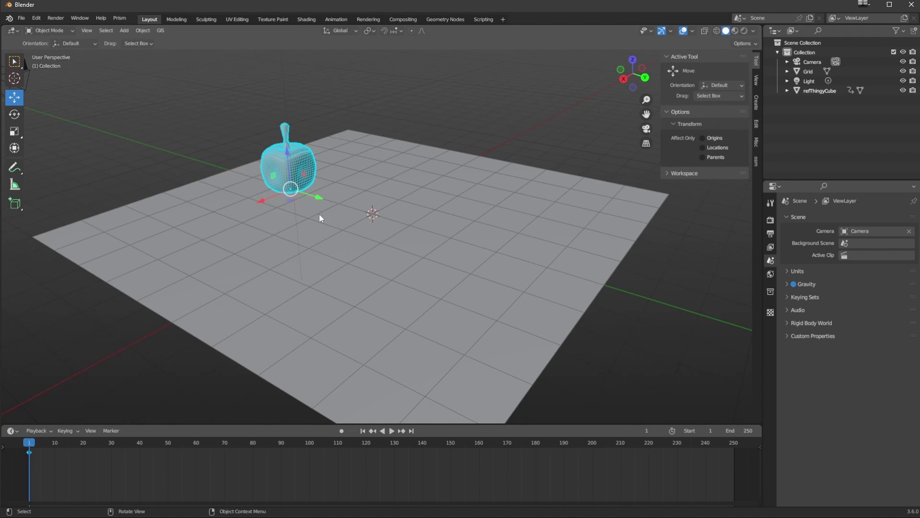
Step: Go to frame 120 and set the scene's end frame to 120
drag(137, 448, 366, 465)
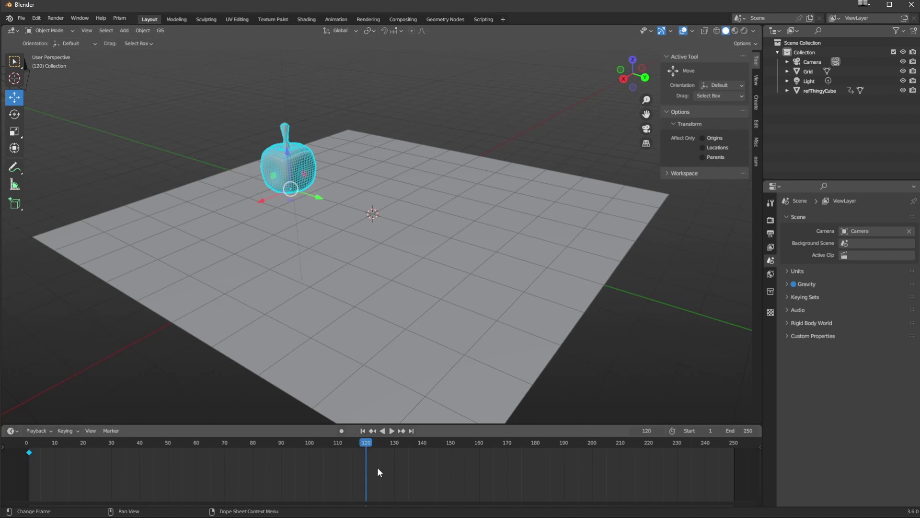
double_click(738, 431)
text(120)
key(Return)
Step: Move refThingyCube along Y to the other side of the grid, insert a second location keyframe and scrub through the motion
drag(320, 196, 525, 260)
key(i)
click(514, 329)
drag(36, 448, 368, 463)
drag(107, 481, 6, 443)
Step: Switch the Timeline to the Graph Editor and set the location keyframes' interpolation mode to Bounce
click(12, 431)
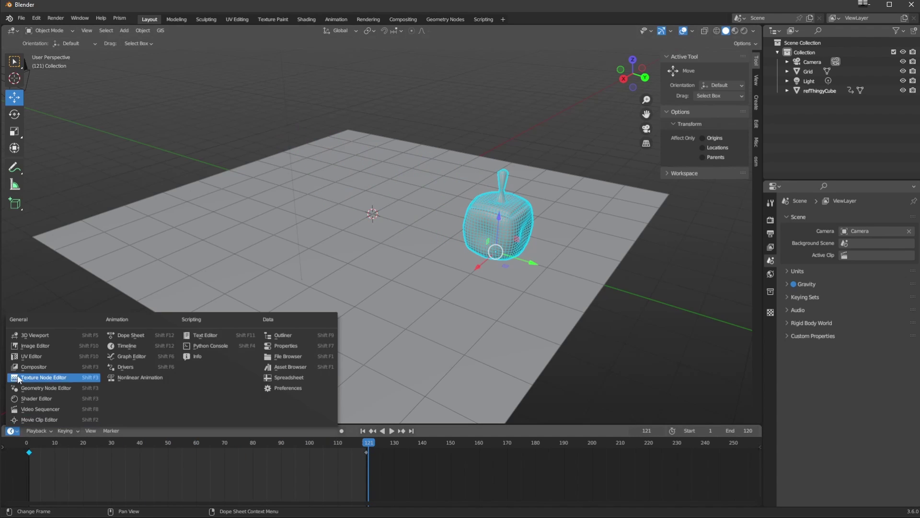
click(131, 355)
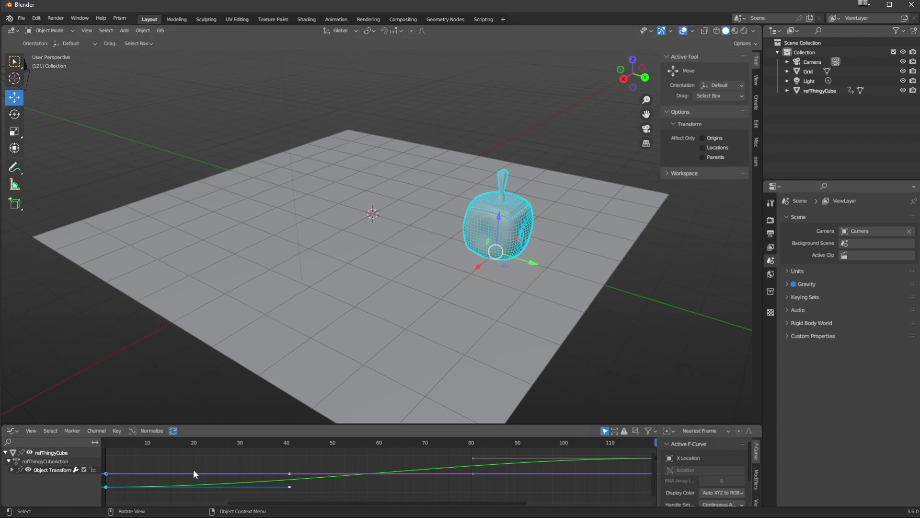
click(119, 488)
right_click(156, 490)
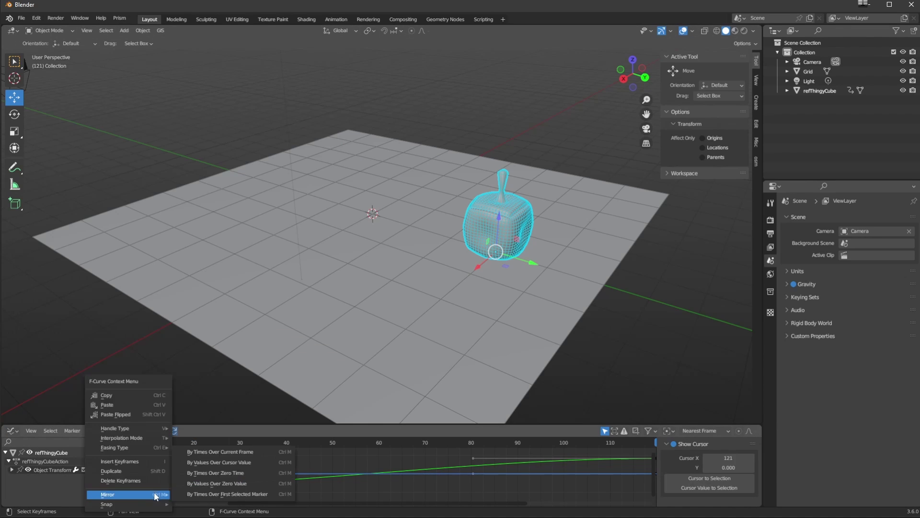
mouse_move(119, 427)
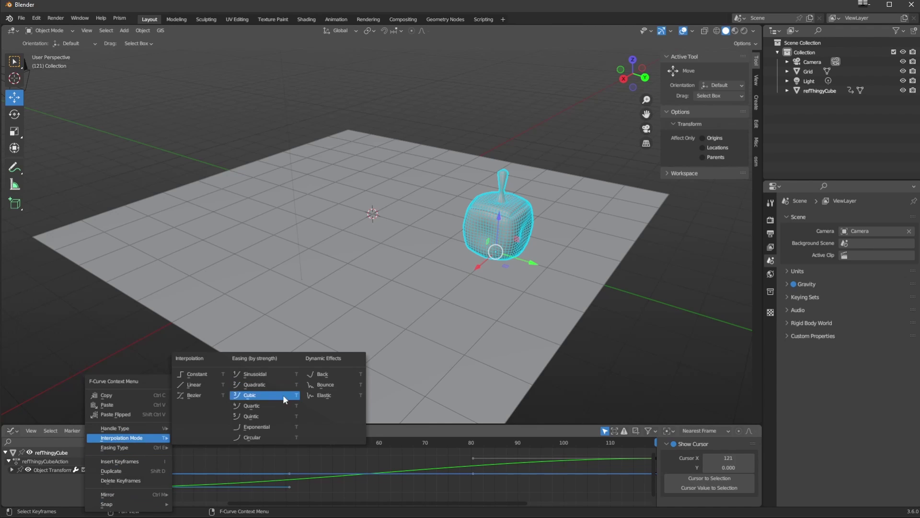
click(325, 384)
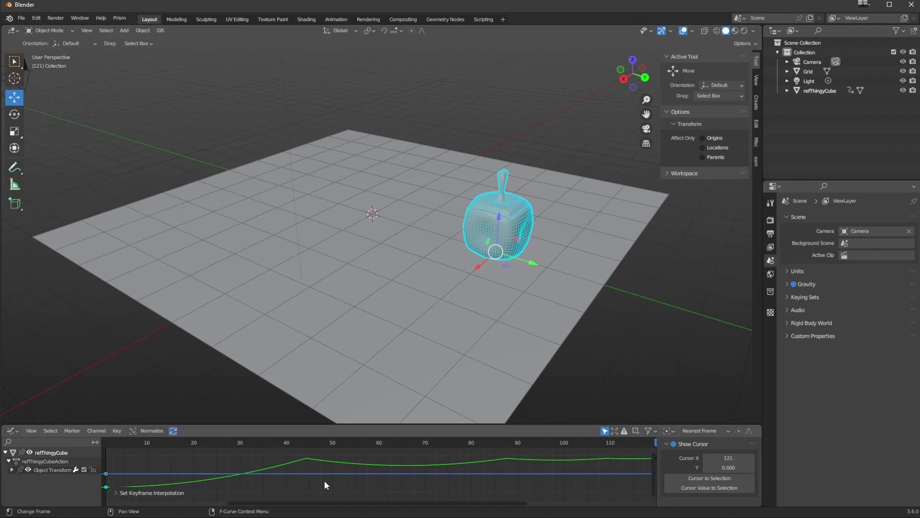
Step: Switch the Graph Editor back to the Timeline and play the bouncing animation, stopping it at the end
click(8, 432)
click(115, 348)
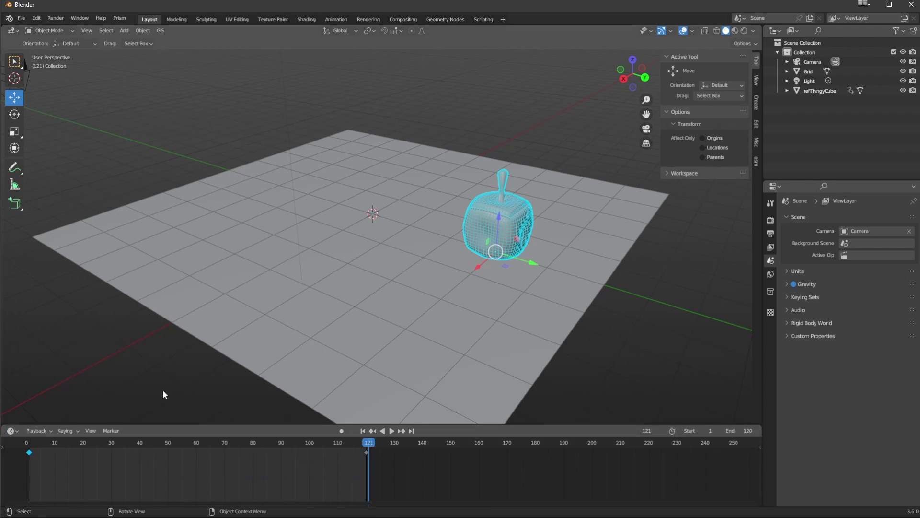
middle_drag(78, 460, 231, 460)
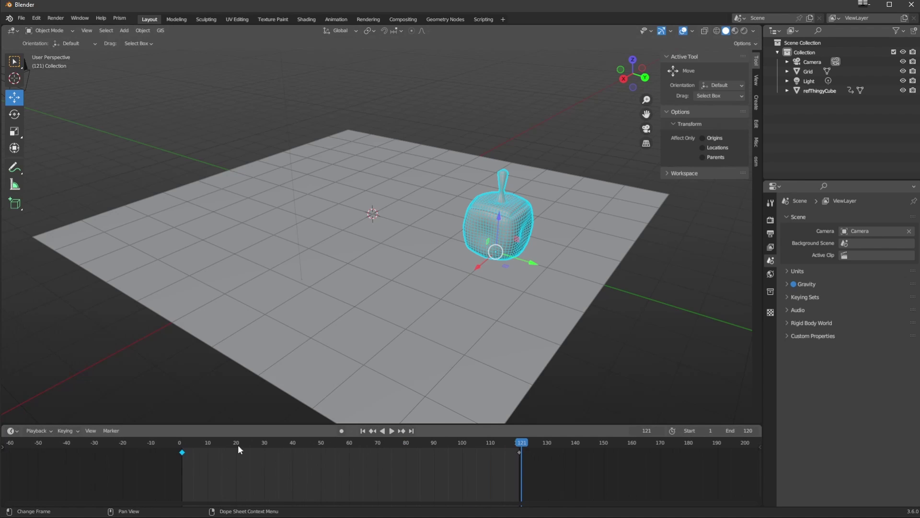
click(391, 431)
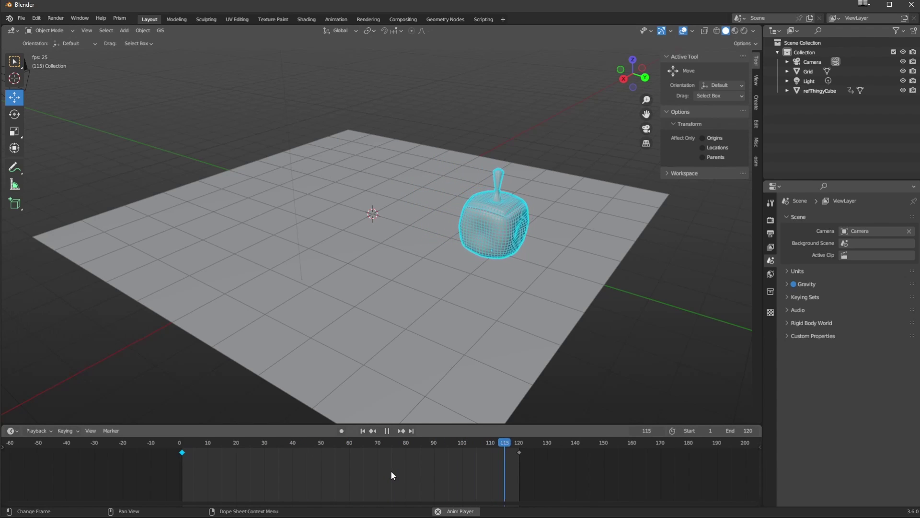
click(386, 431)
Step: Save the scene as shot010_0001.blend in the shot010 folder, overwriting the existing file
middle_drag(183, 199, 202, 287)
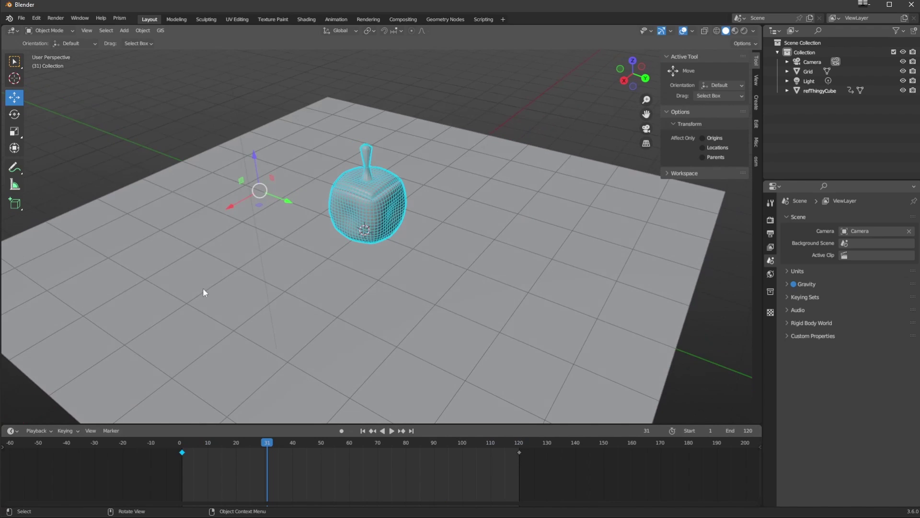
scroll(215, 235, up, 3)
click(21, 17)
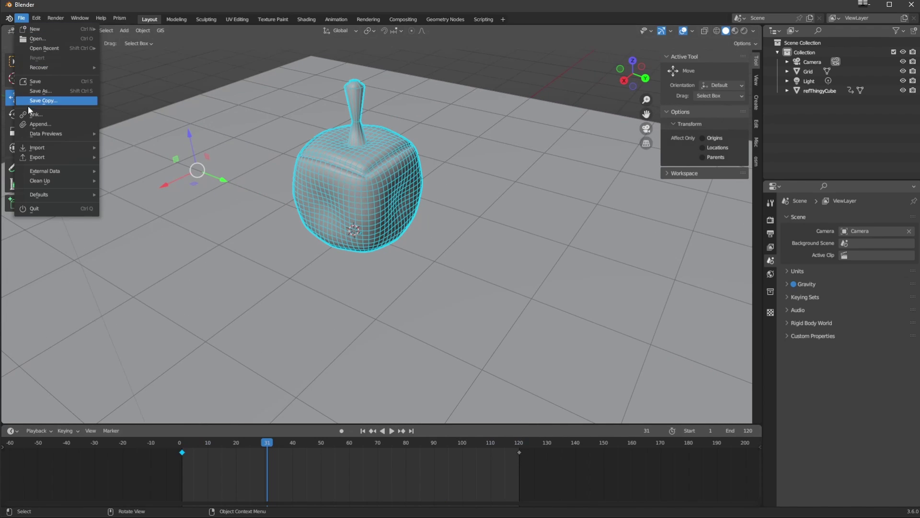
click(28, 91)
click(347, 180)
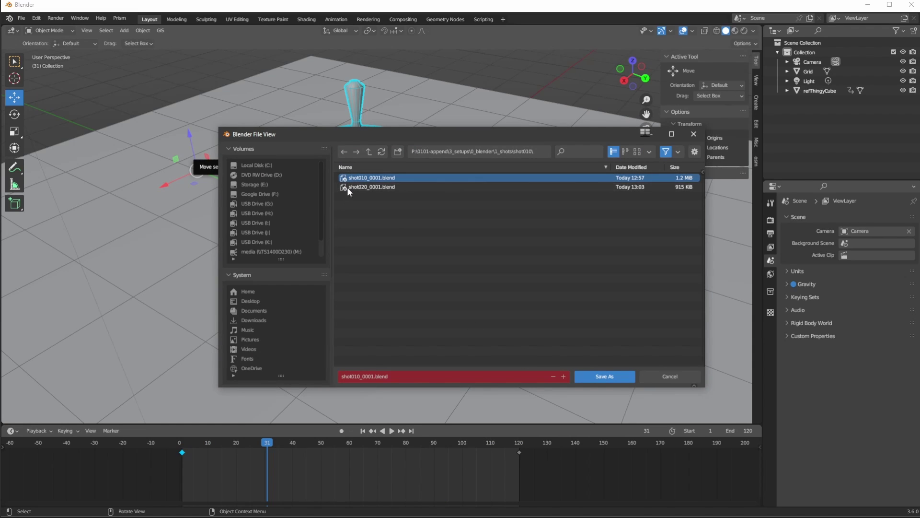
click(594, 376)
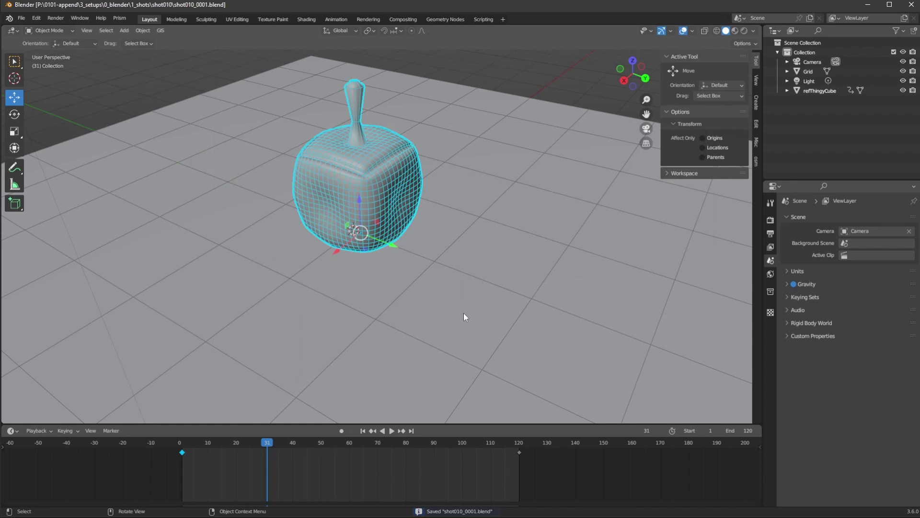
Step: Scrub the animation to frame 15 and select refThingyCube to show its transform properties
middle_drag(225, 339, 240, 325)
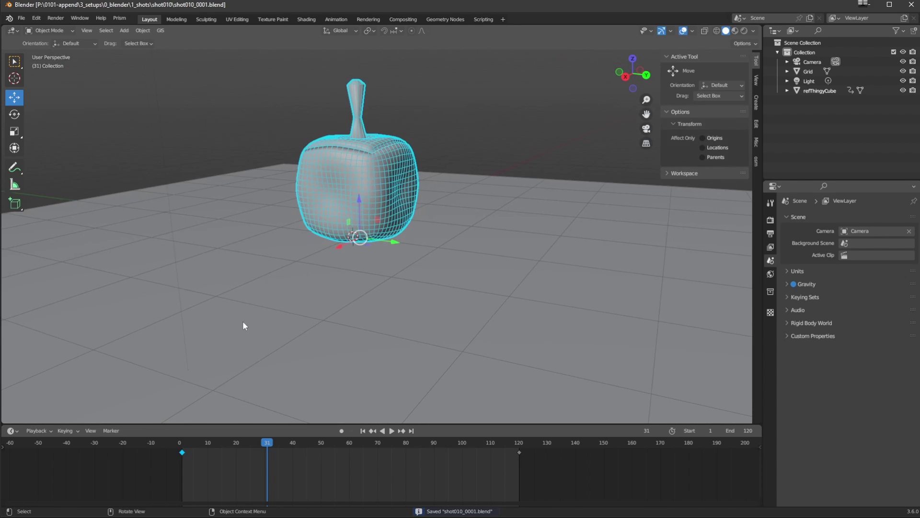
drag(250, 473, 221, 456)
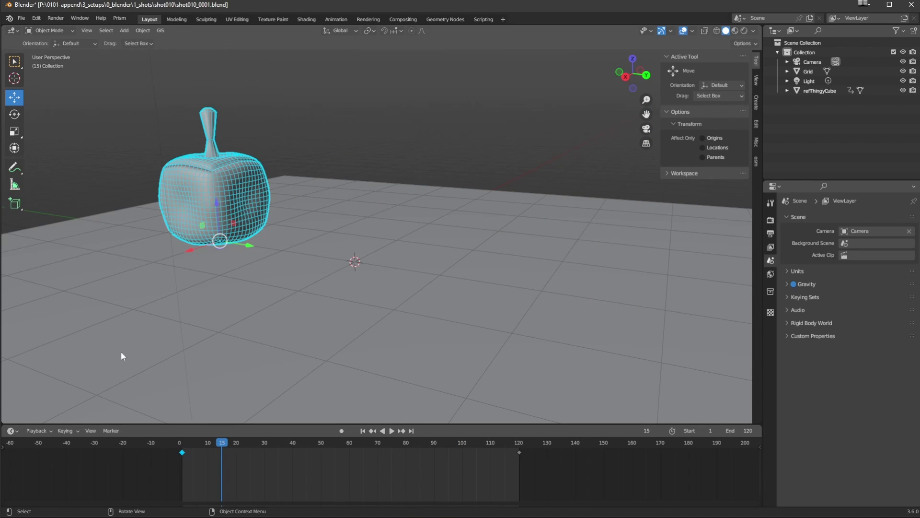
middle_drag(122, 352, 129, 373)
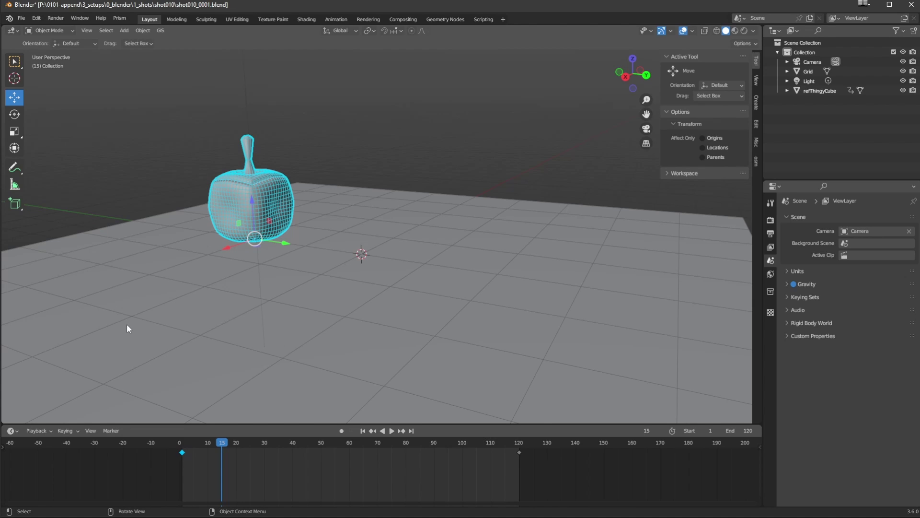
click(798, 91)
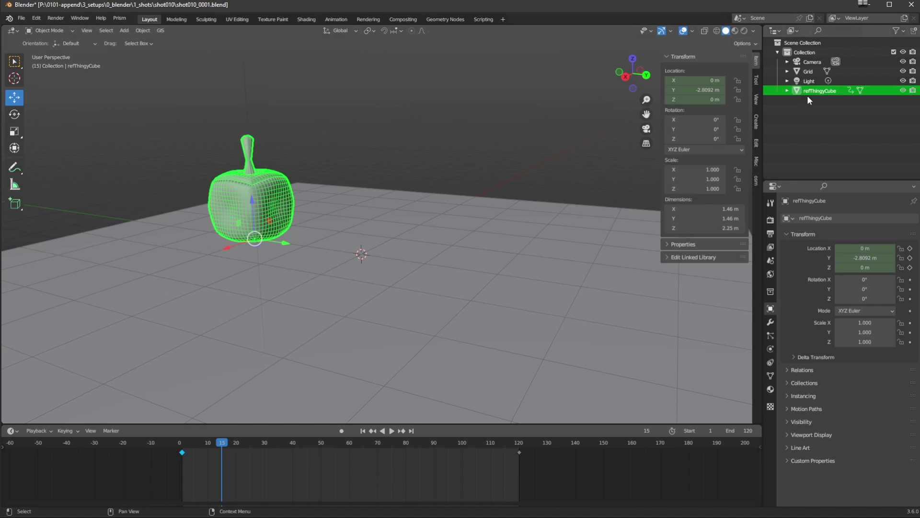
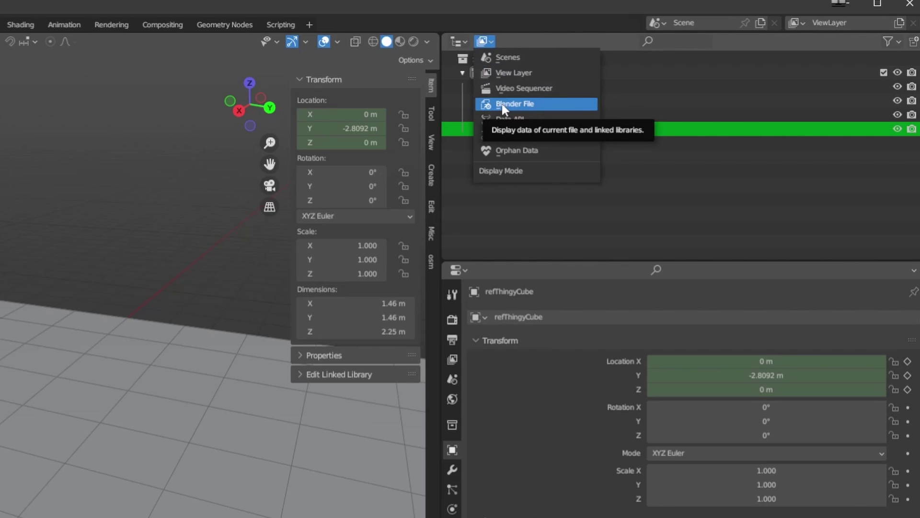
Step: Set the Outliner to display Blender File data, enlarge it, and expand Libraries and the linked ref_thingy.blend to examine their contents
click(502, 105)
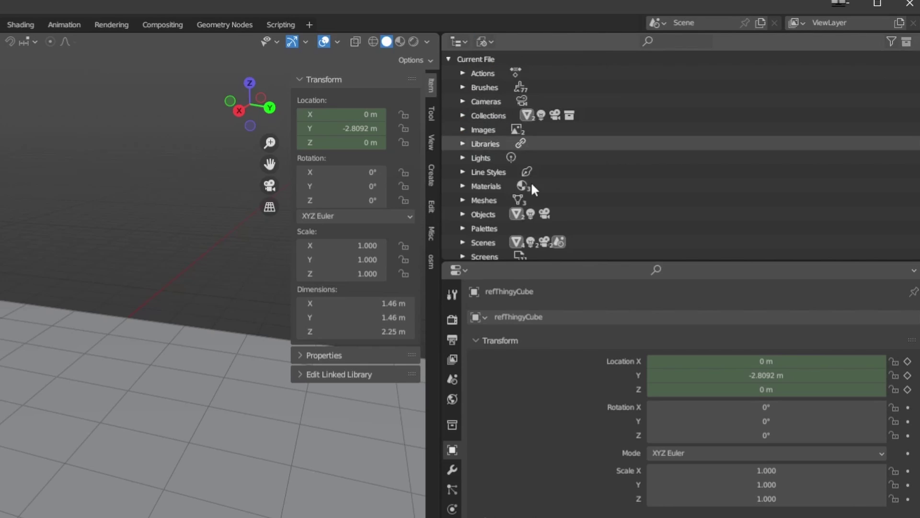
drag(533, 262, 531, 432)
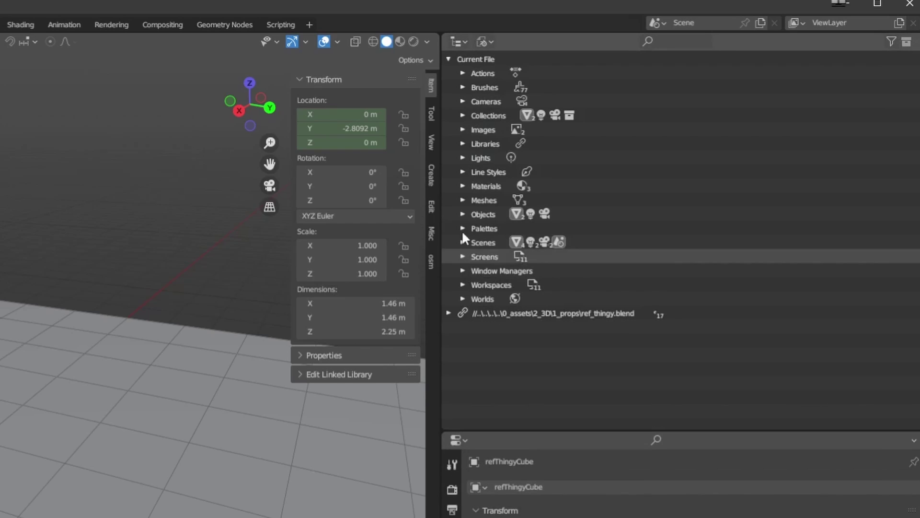
click(463, 143)
click(516, 160)
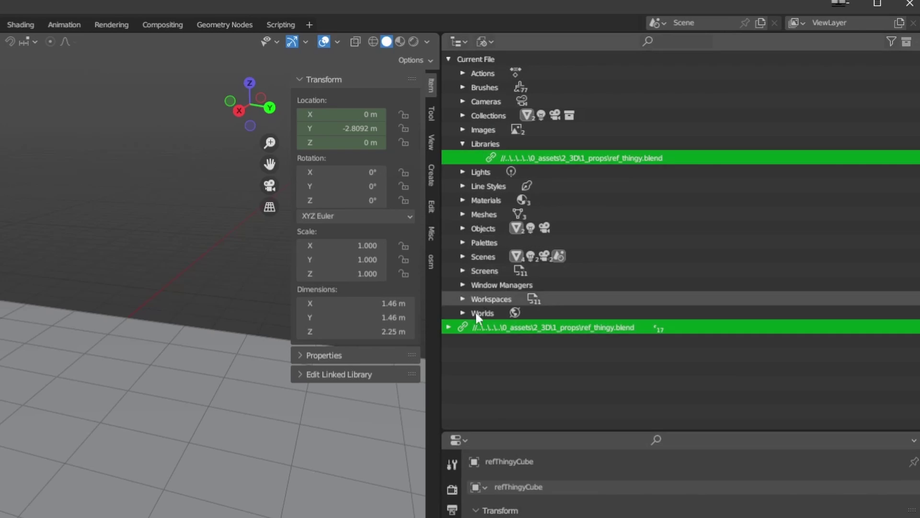
click(448, 326)
middle_drag(499, 369, 527, 207)
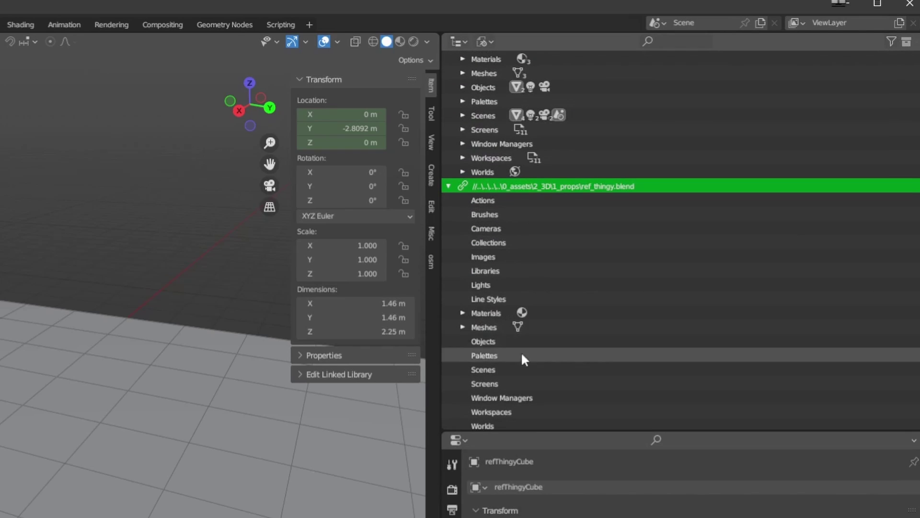
Step: Expand Meshes and refThingyCube under the linked ref_thingy.blend to examine the linked mesh and its thingMt material
click(461, 326)
scroll(525, 335, down, 2)
click(477, 318)
scroll(498, 345, down, 1)
click(532, 318)
click(527, 305)
click(512, 291)
click(527, 319)
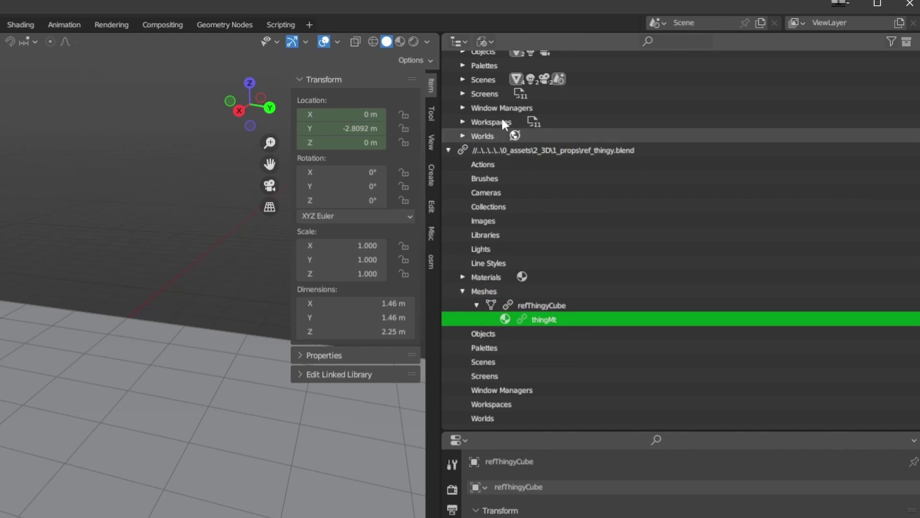
Step: Set the Outliner to display Data API and expand Objects and refThingyCube to examine the local object's properties
click(488, 39)
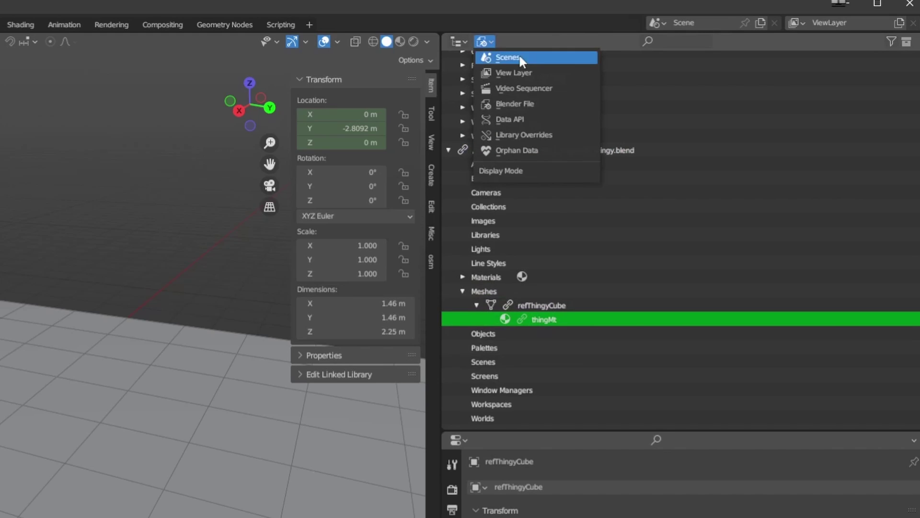
click(548, 118)
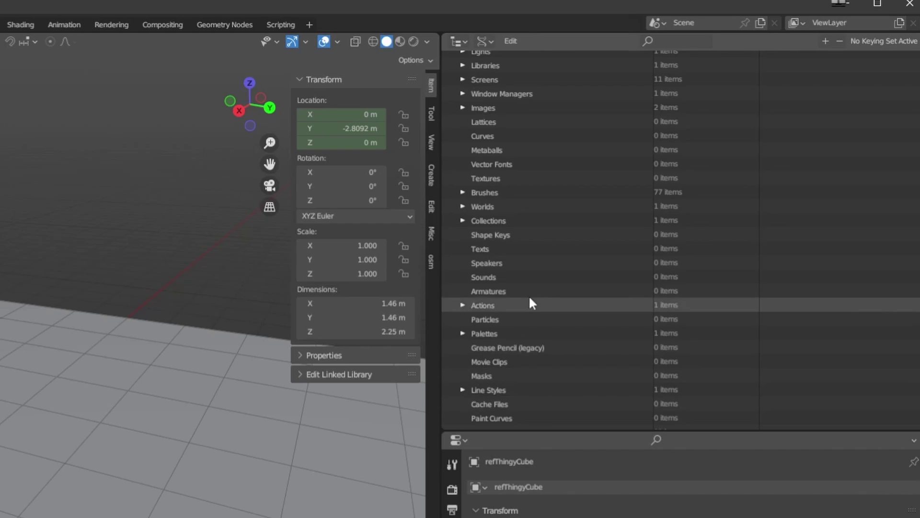
scroll(461, 165, up, 5)
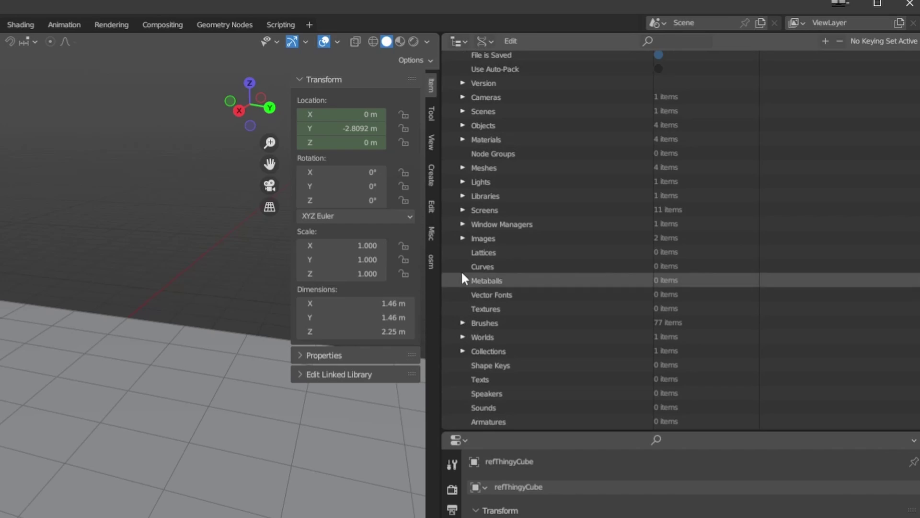
click(462, 125)
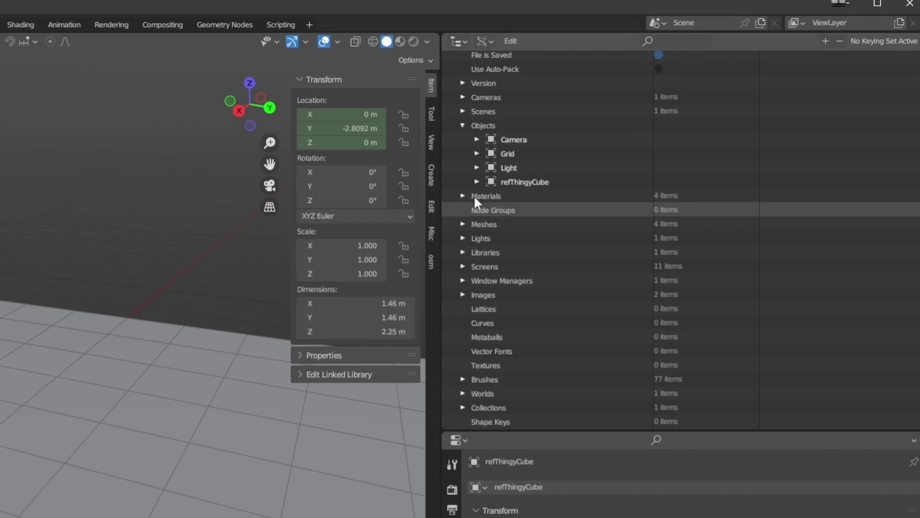
click(477, 181)
scroll(480, 288, down, 8)
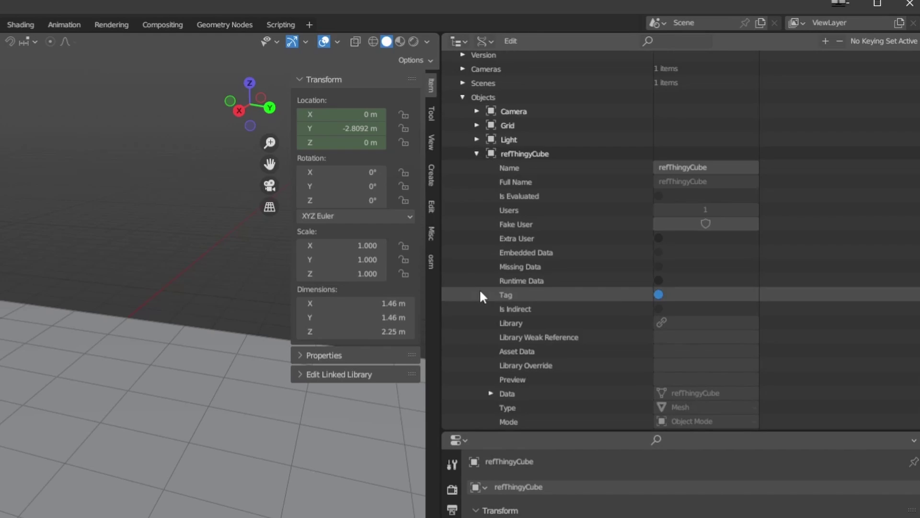
scroll(479, 271, down, 20)
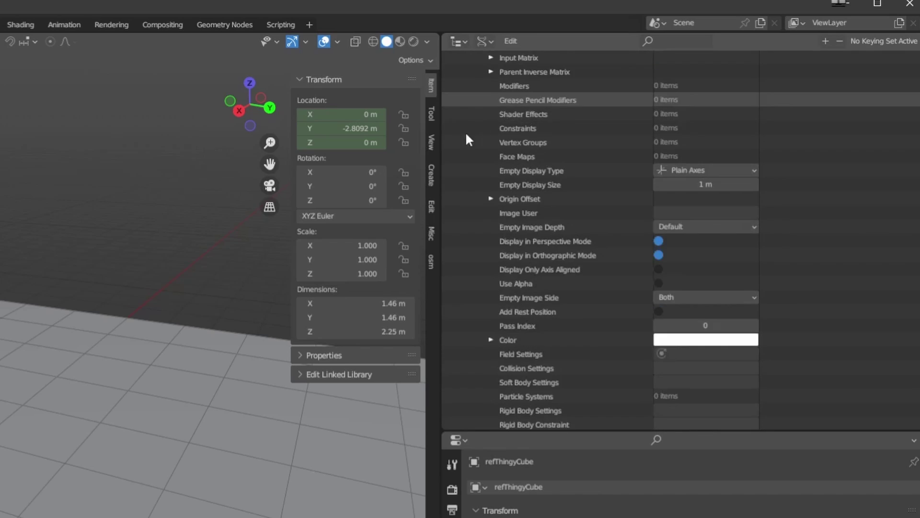
scroll(487, 364, down, 20)
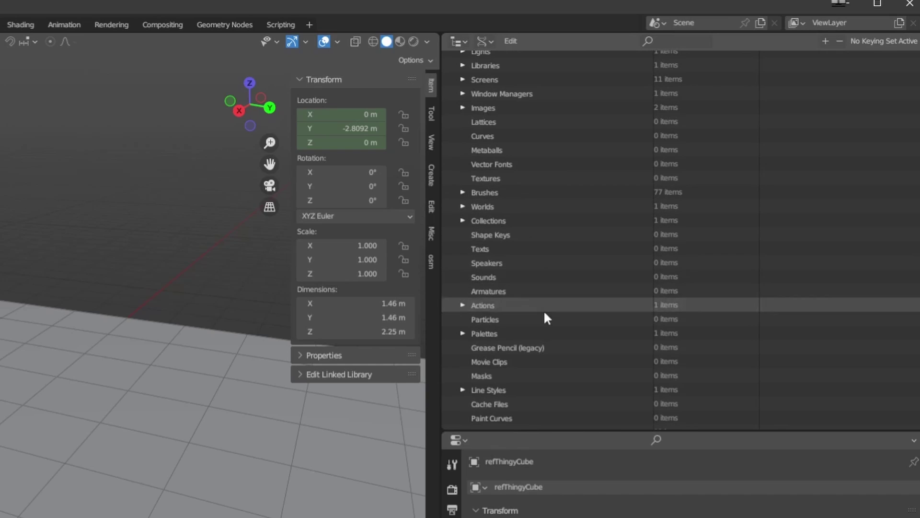
Step: Expand Meshes, the linked refThingyCube and its Library entry to examine the properties of the referenced ref_thingy.blend
scroll(541, 302, up, 3)
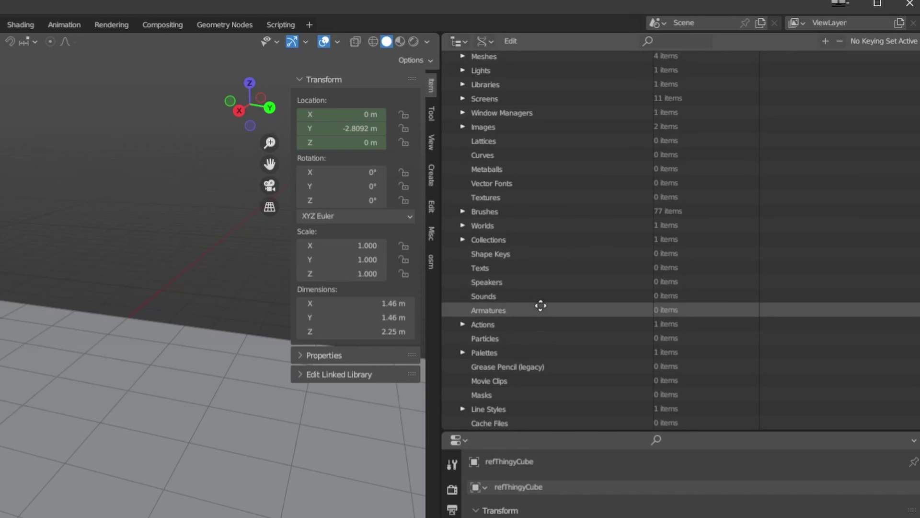
click(461, 71)
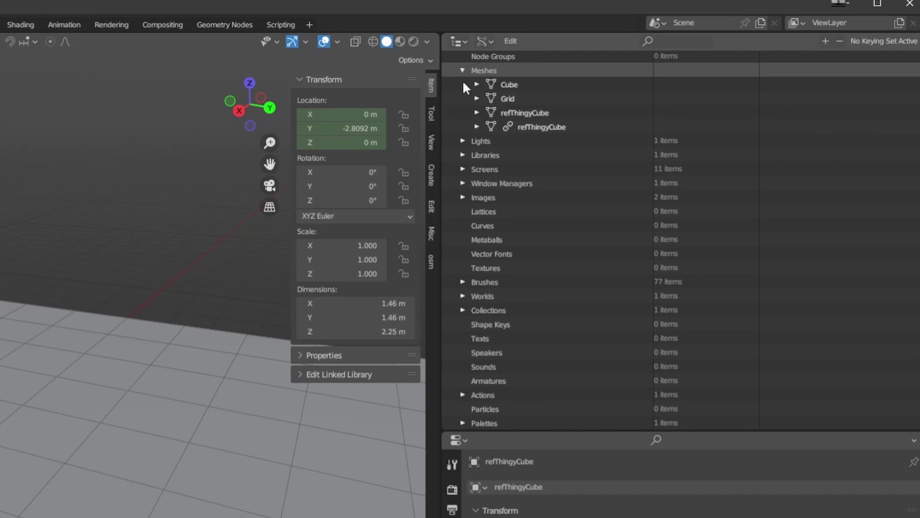
click(476, 127)
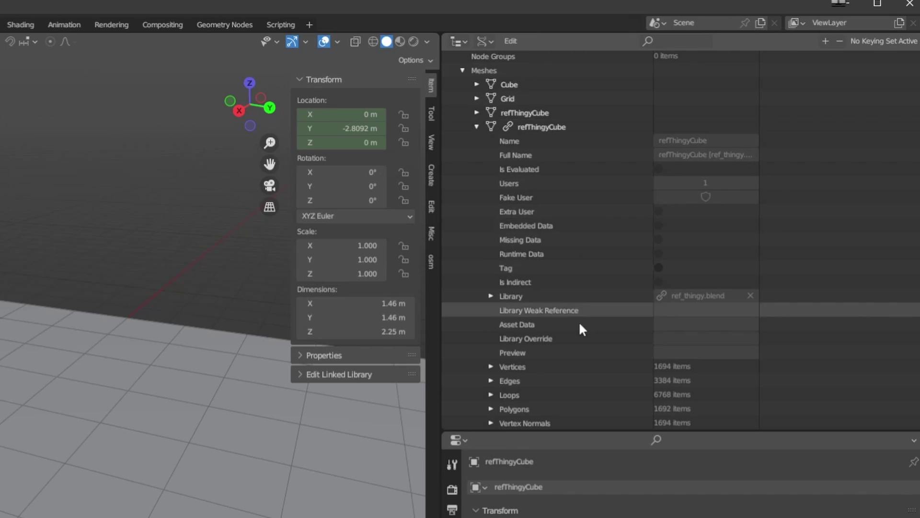
scroll(575, 311, down, 2)
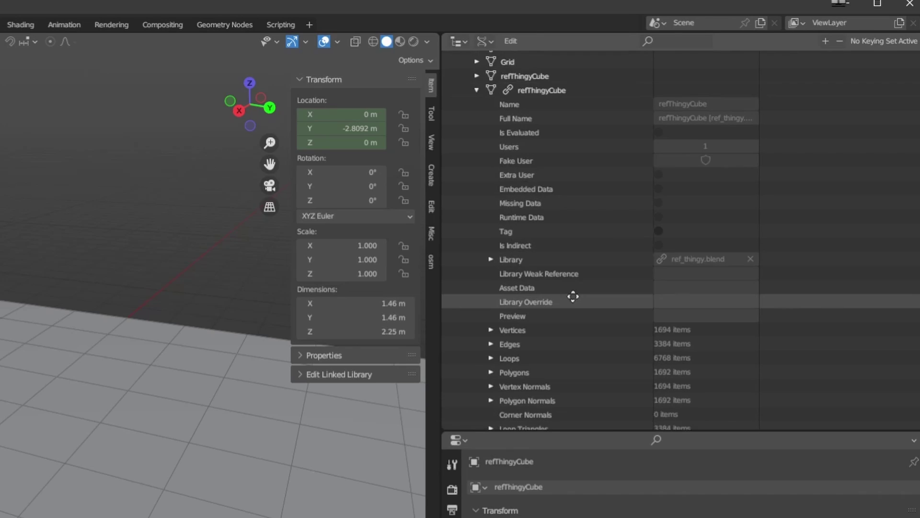
click(490, 259)
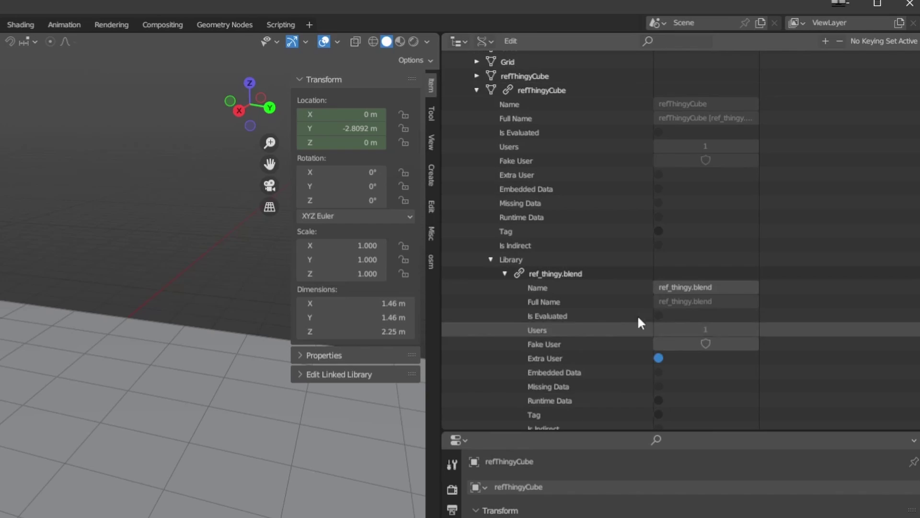
scroll(590, 339, down, 4)
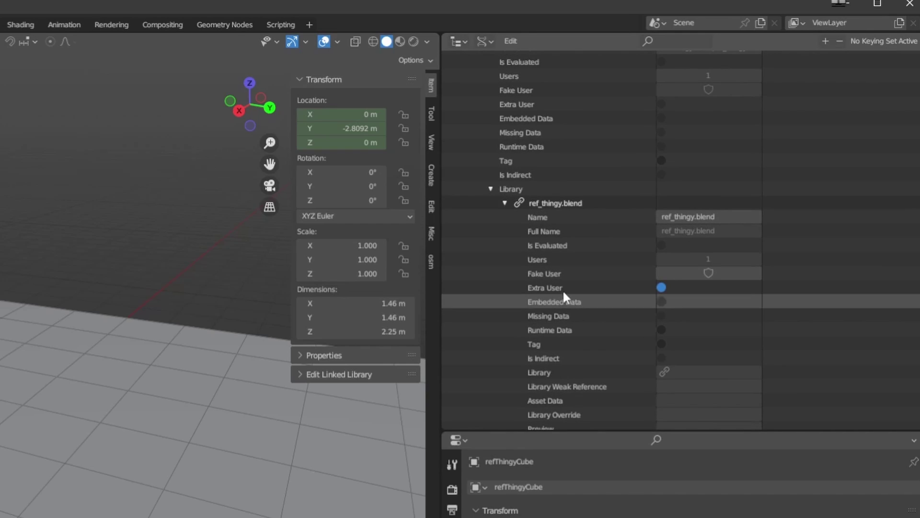
scroll(596, 350, down, 4)
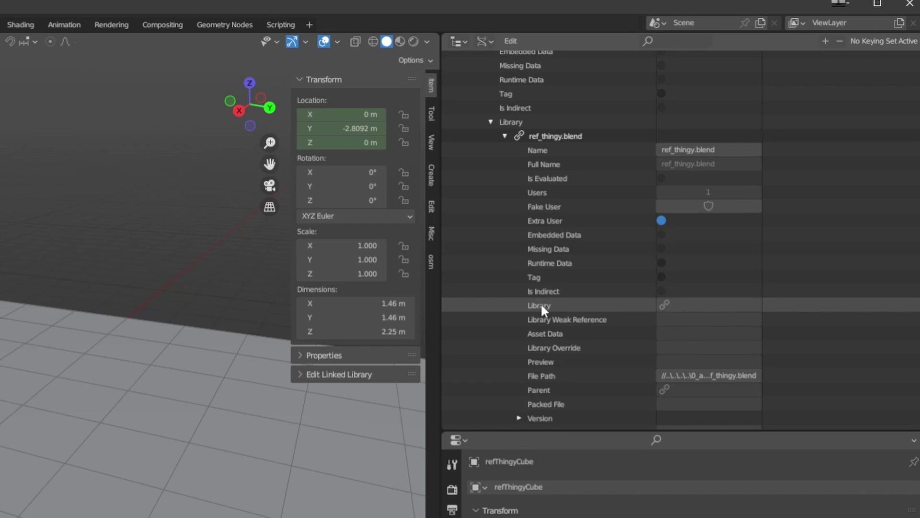
Step: Copy the linked library's File Path and paste it into a blank Notepad document to read the full relative path
click(554, 374)
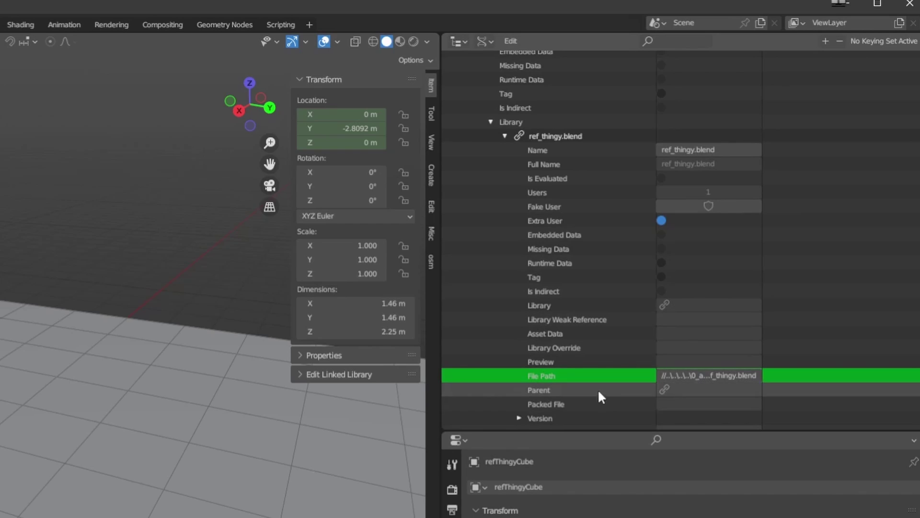
scroll(597, 389, down, 5)
click(711, 286)
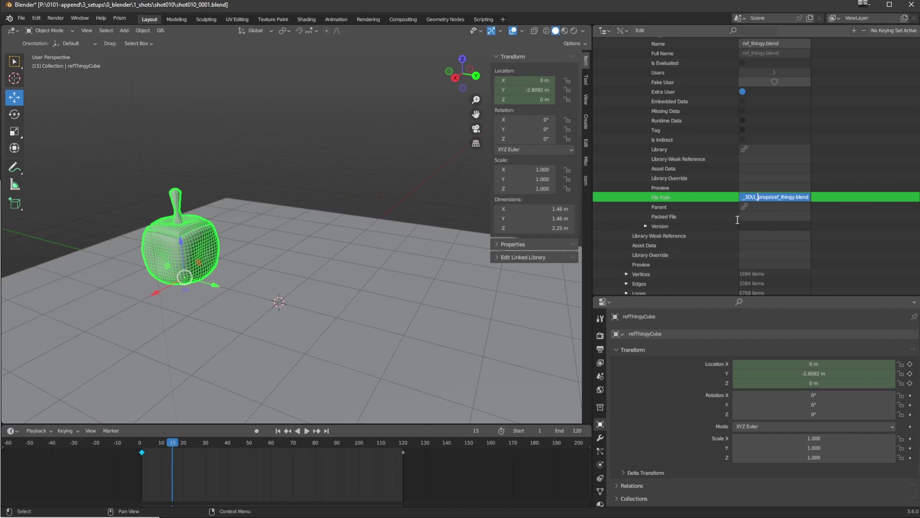
key(End)
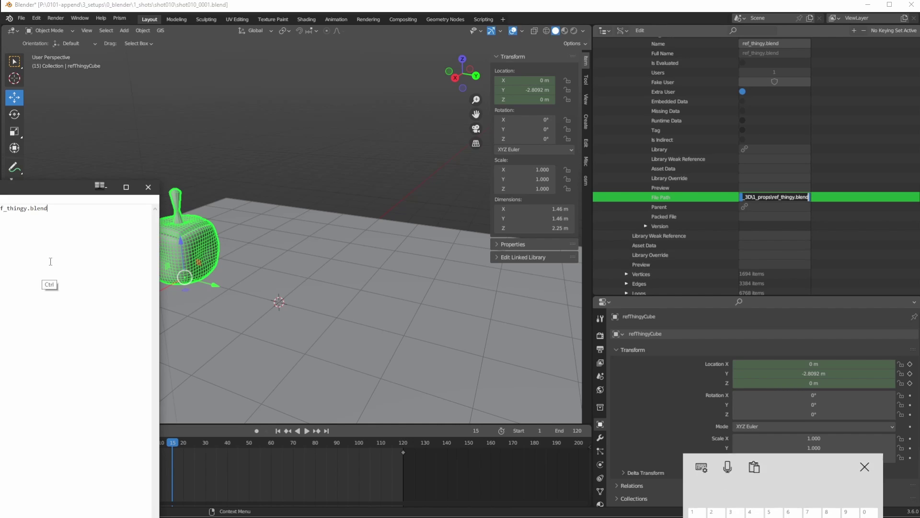
text(//..\..\..\0_assets\2_3D\1_props\ref_thingy.blend)
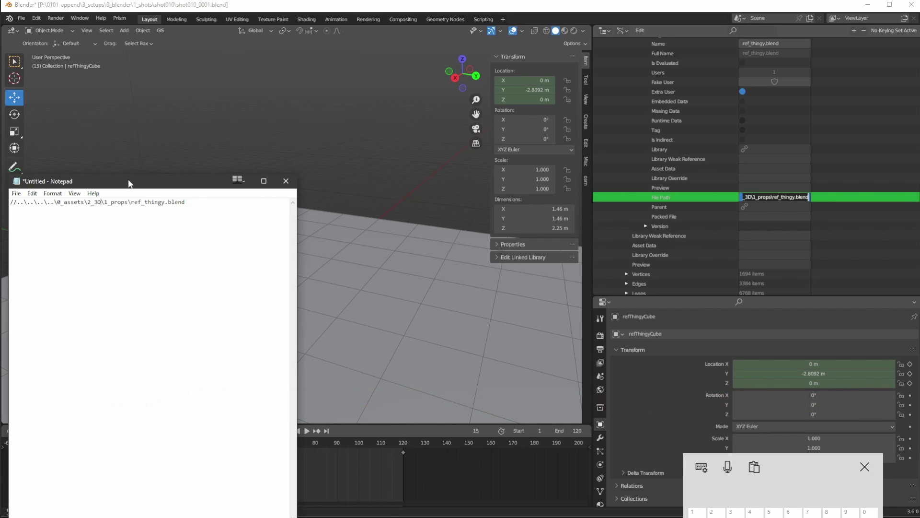
drag(130, 183, 222, 200)
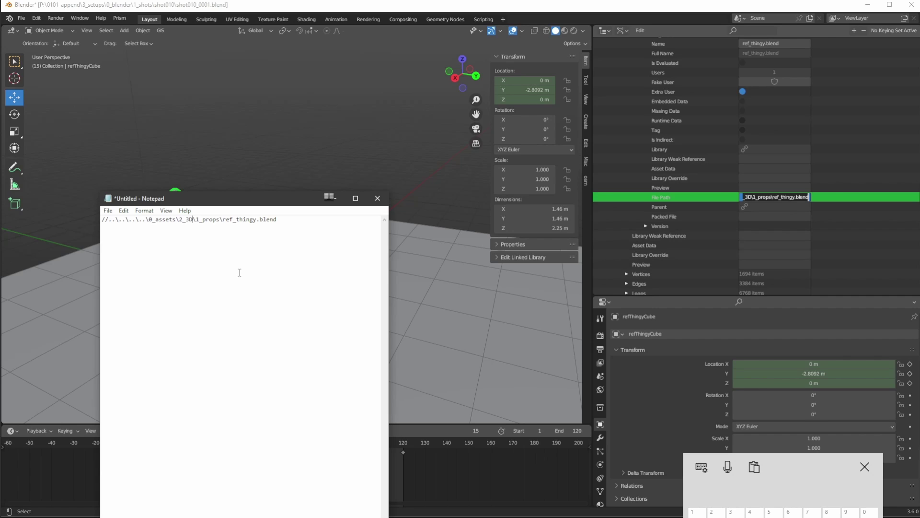
Step: Return to Blender and save the shot010_0001.blend scene
click(229, 191)
click(21, 18)
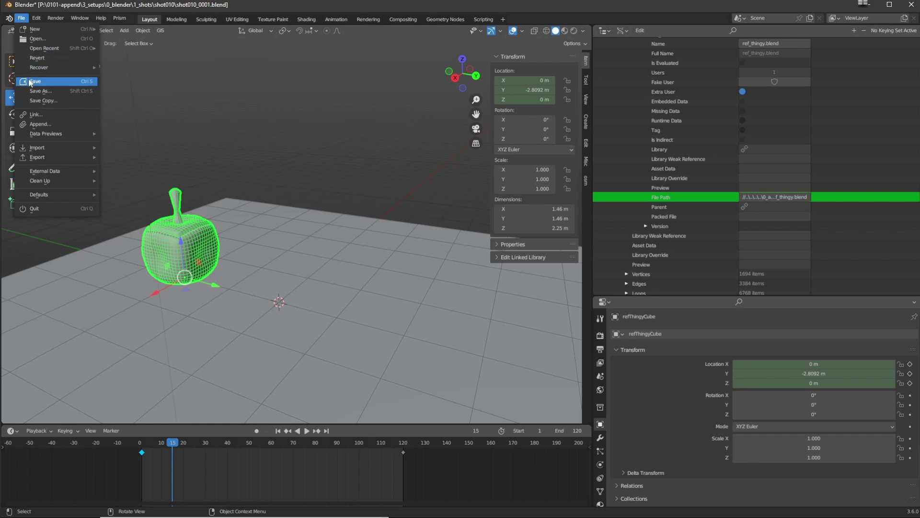
click(30, 81)
Step: Open ref_thingy.blend from the 0_assets\2_3D\1_props folder
click(21, 18)
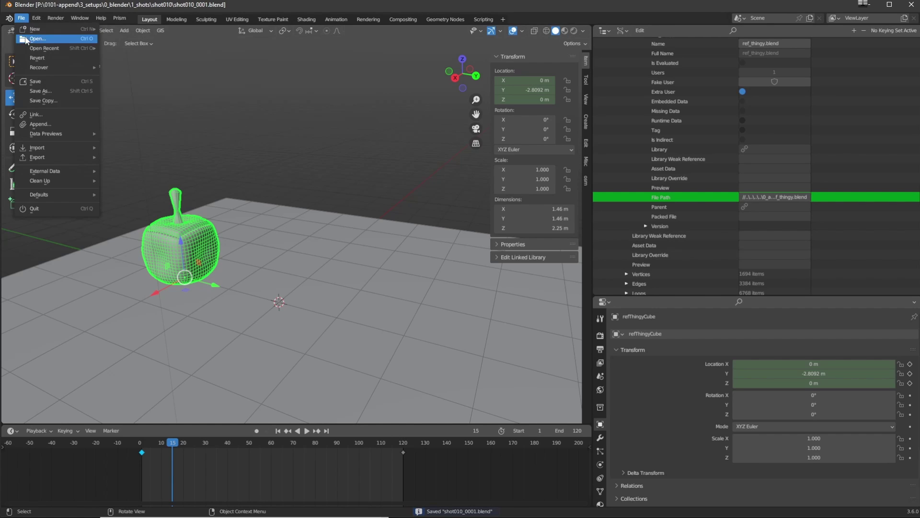
click(37, 38)
click(367, 152)
click(367, 152)
click(367, 152)
click(365, 151)
double_click(361, 177)
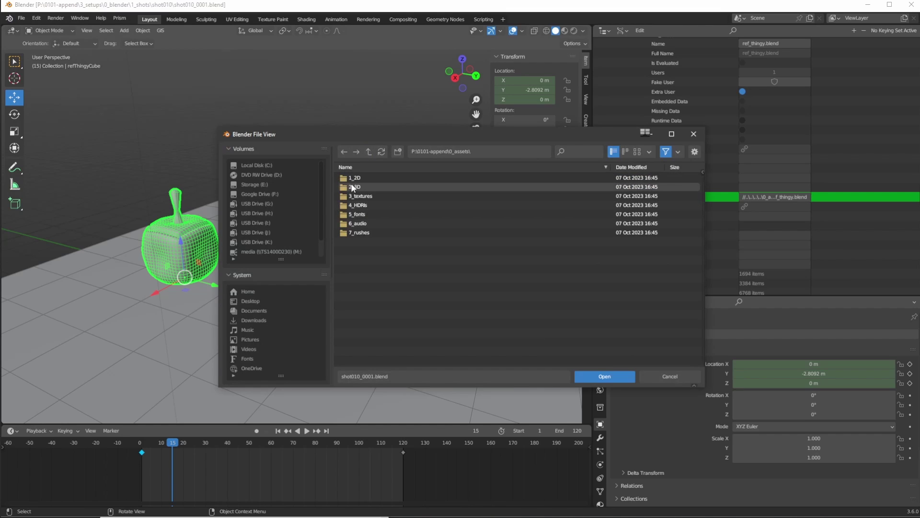
double_click(356, 187)
double_click(355, 187)
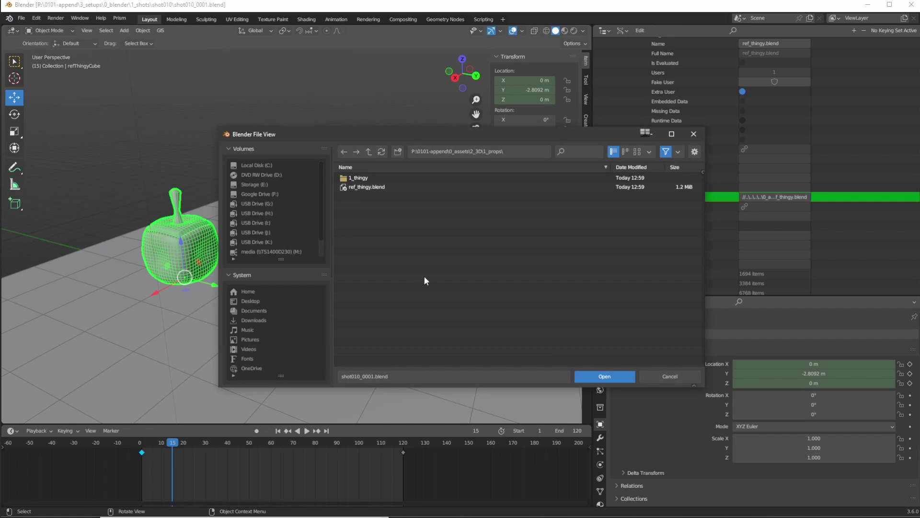
click(344, 189)
right_click(357, 188)
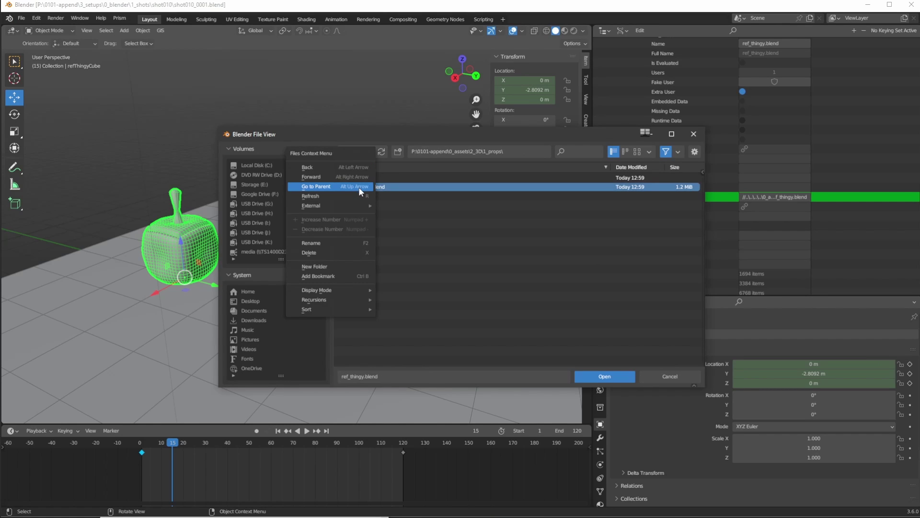
click(604, 376)
Step: Switch the refThingy mesh to vertex selection in Edit Mode, with the stem in close view
click(417, 241)
middle_drag(417, 240, 408, 148)
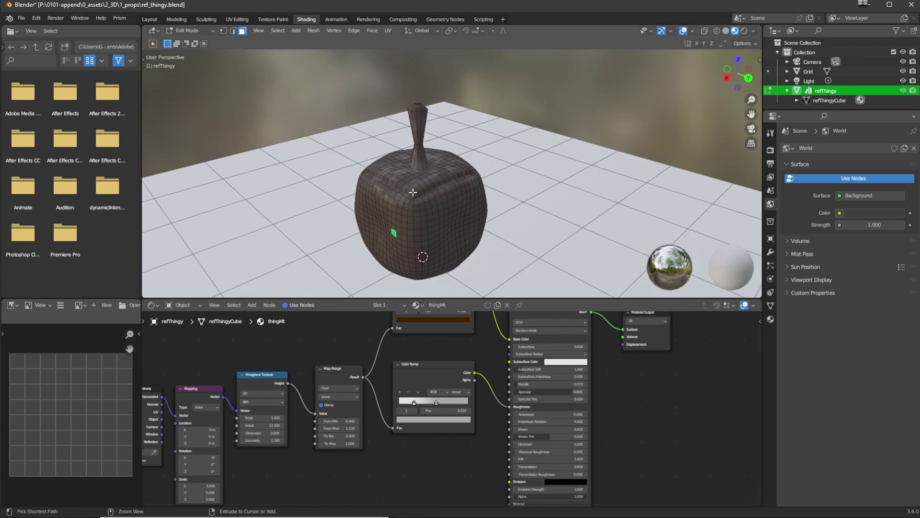
scroll(412, 181, up, 5)
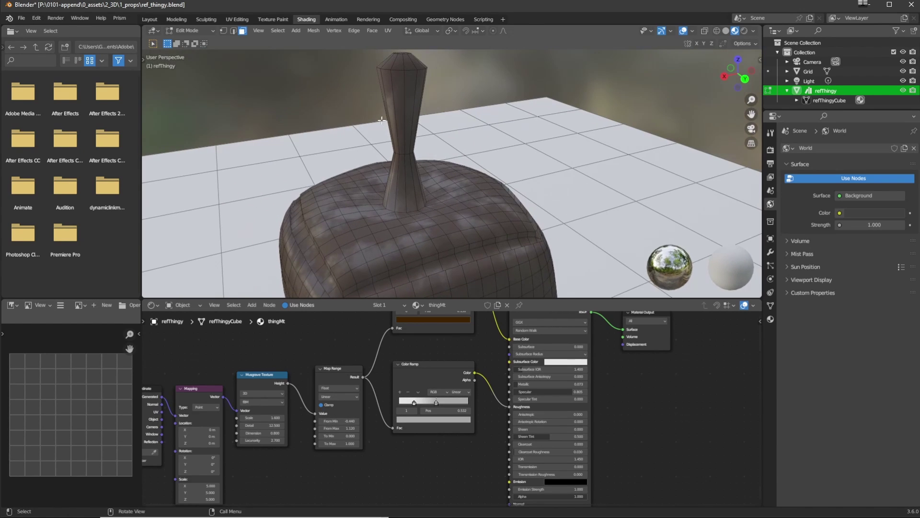
scroll(413, 190, down, 4)
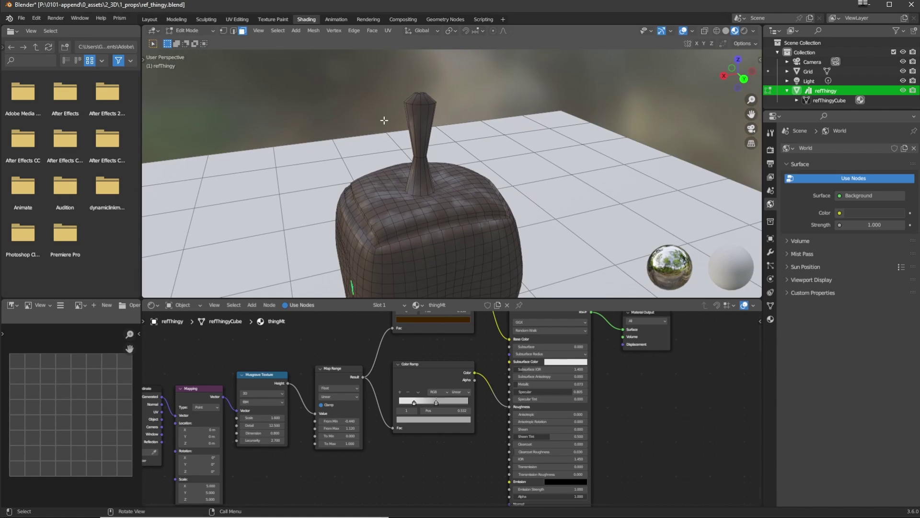
click(223, 31)
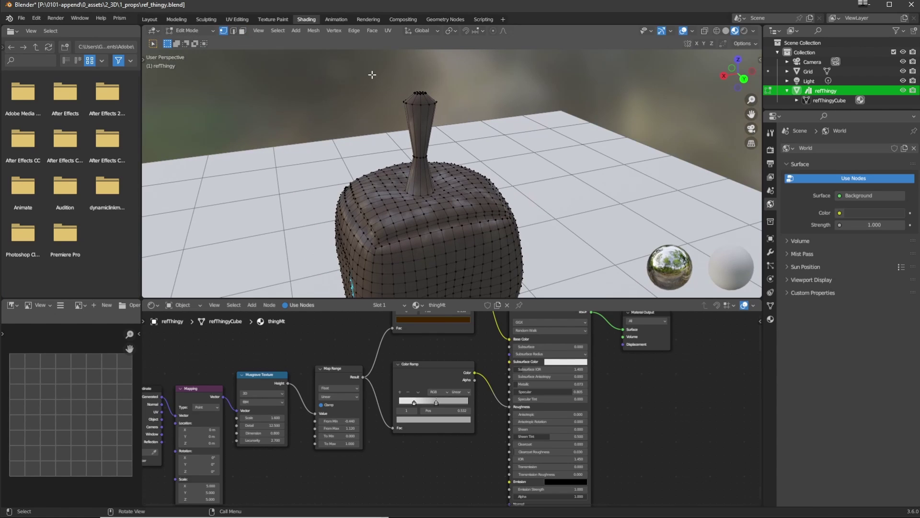
Step: Try scaling down the vertices visible at the tip of the stem, and undo the scaling
drag(372, 75, 452, 133)
key(s)
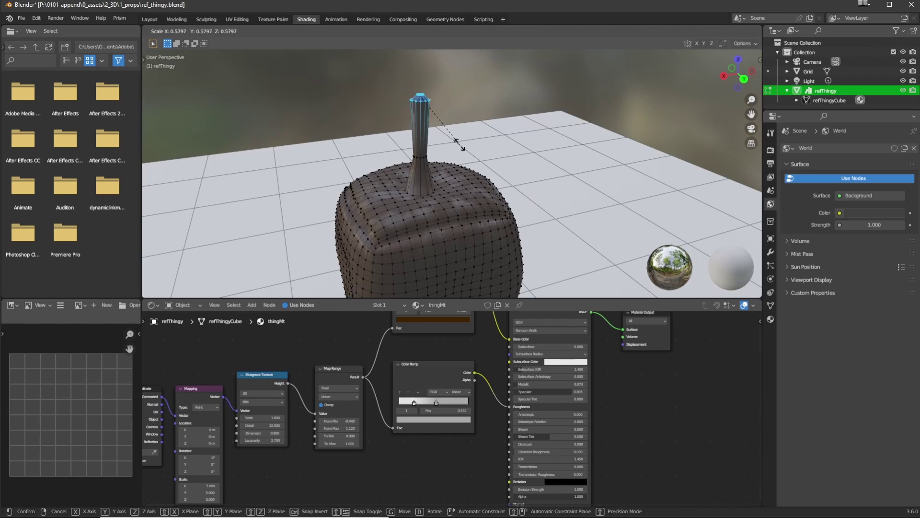
click(445, 147)
key(ctrl+z)
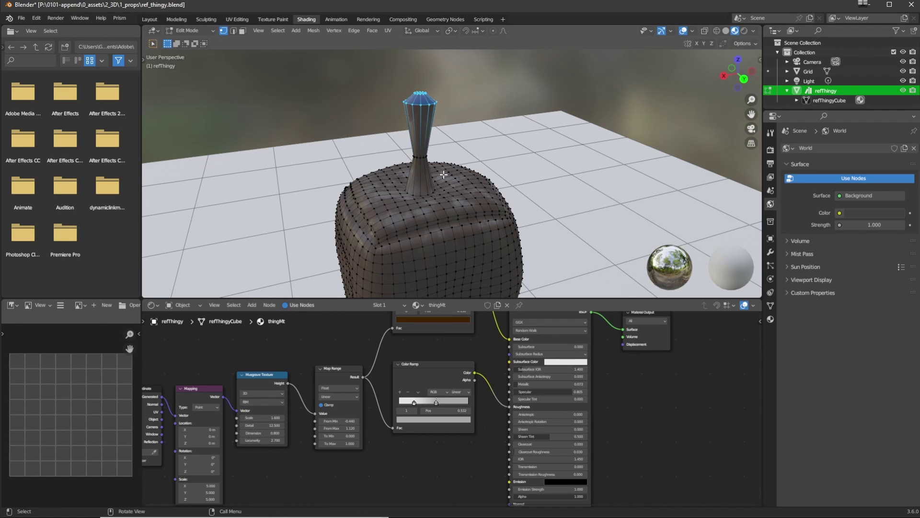
Step: Scale down the selected vertices at the tip of the refThingy stem so the stem tapers to a narrow point
key(alt+z)
drag(376, 72, 433, 121)
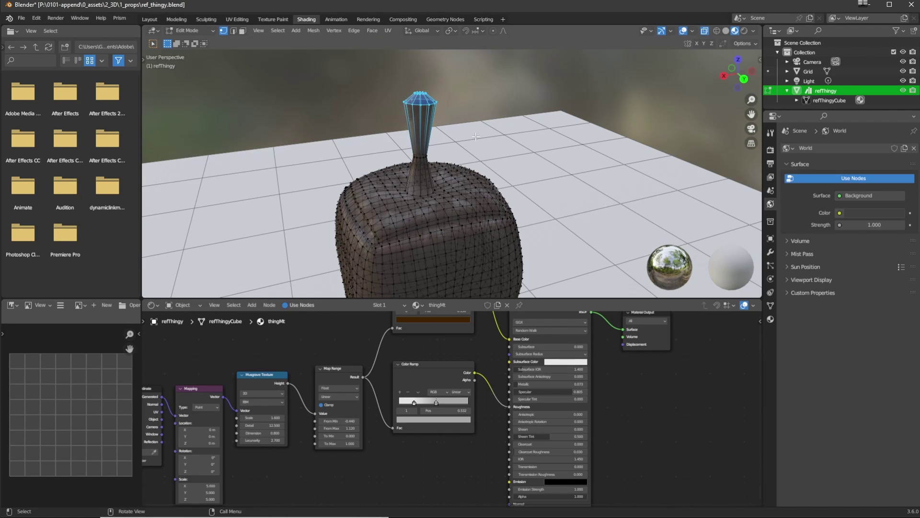
key(alt+z)
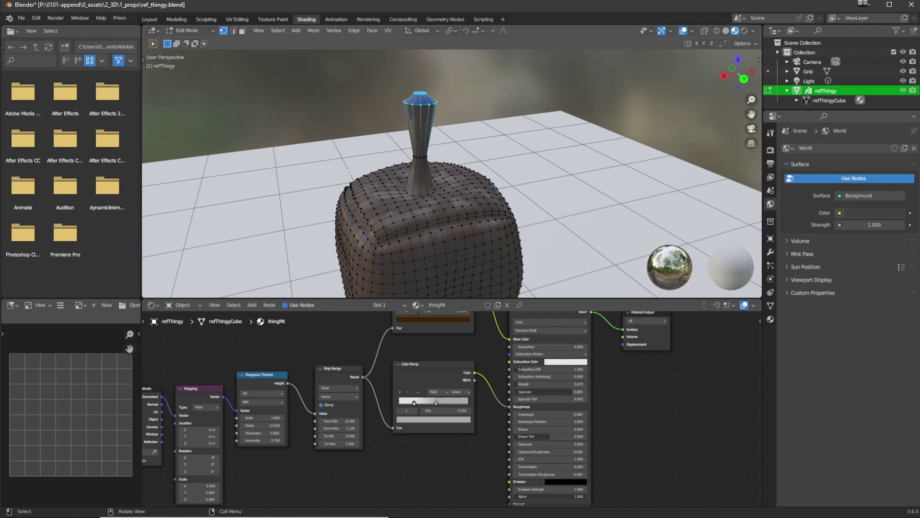
key(t)
click(155, 130)
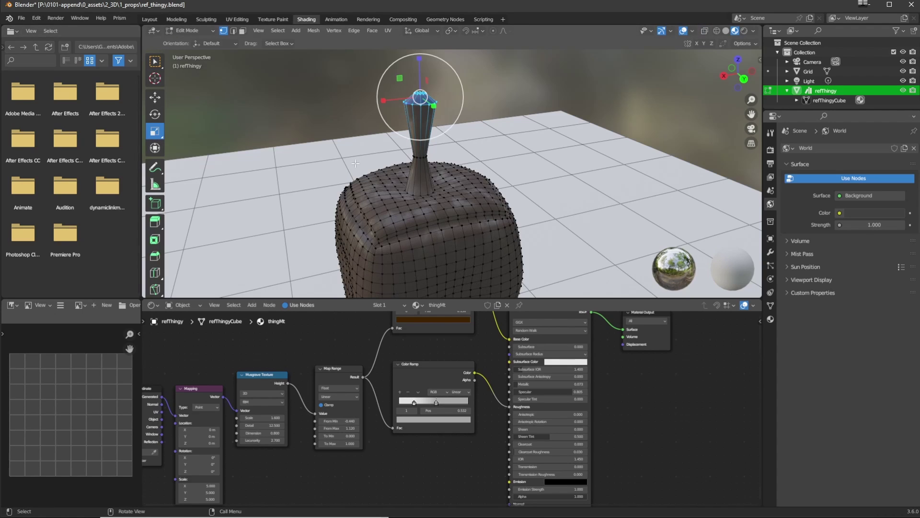
key(s)
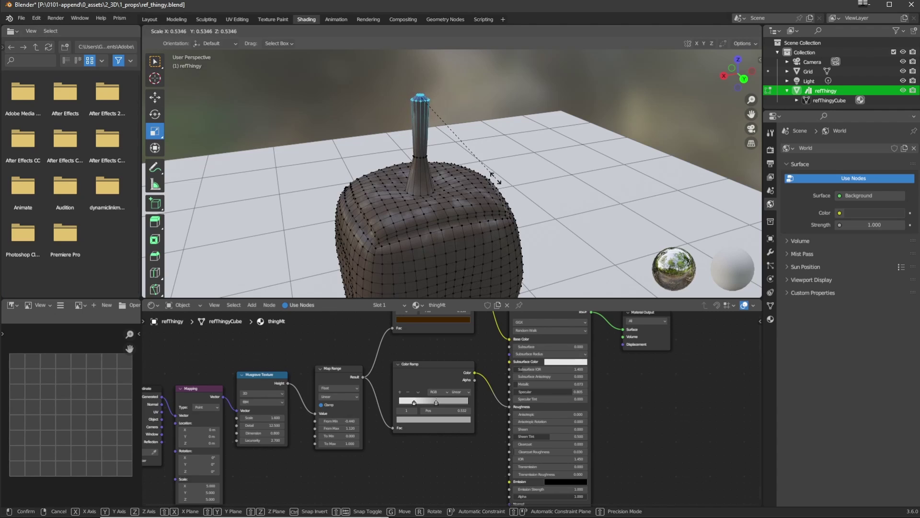
click(460, 141)
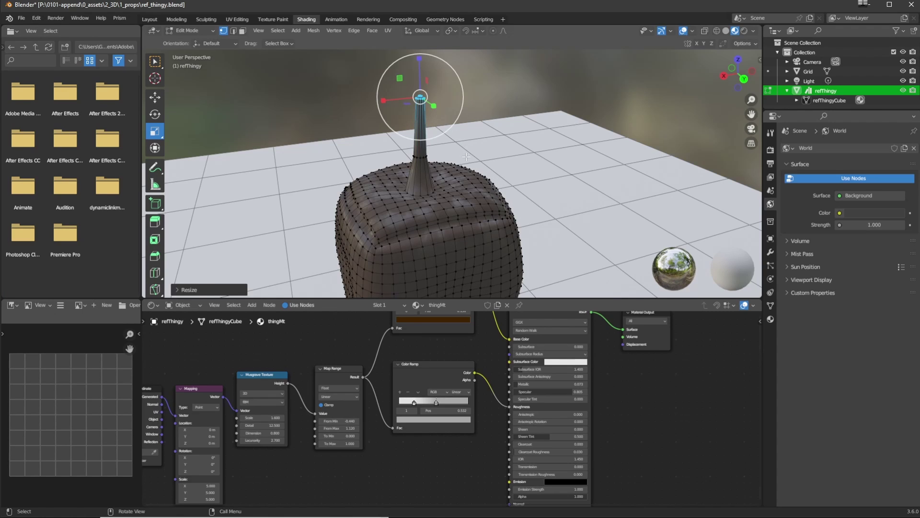
Step: Lower the stem's tip vertices about 0.41 m along the global Z axis
key(g)
key(z)
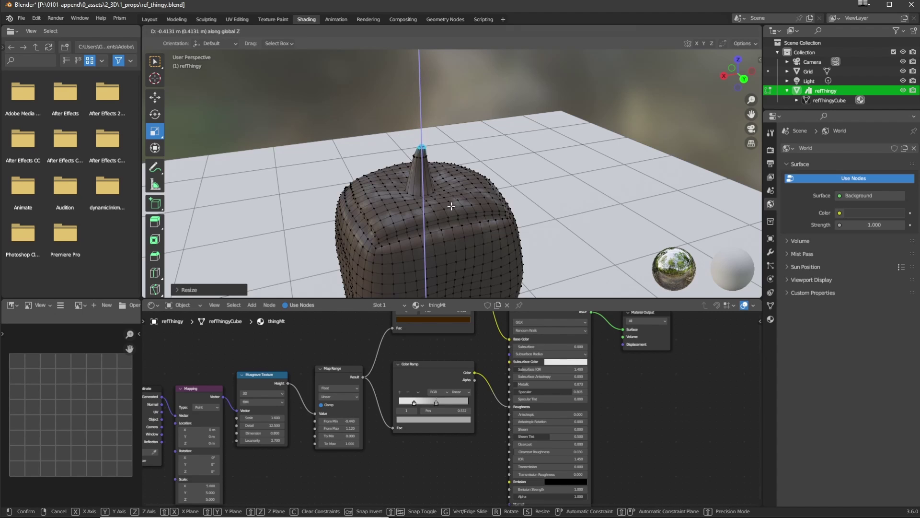
click(452, 206)
Step: Select the entire shortened stem, including hidden-side vertices, and move it down along global Z into the top of the body
middle_drag(409, 174, 407, 153)
key(alt+z)
drag(329, 90, 491, 168)
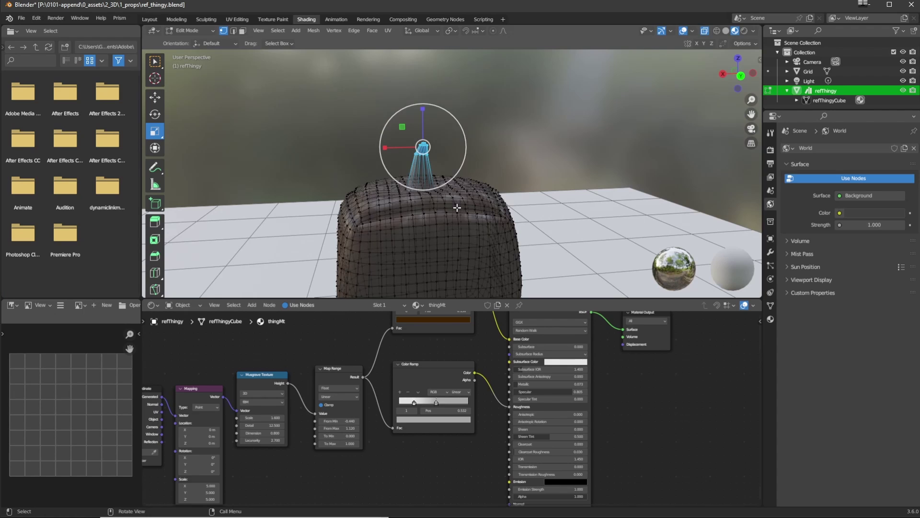
key(g)
key(z)
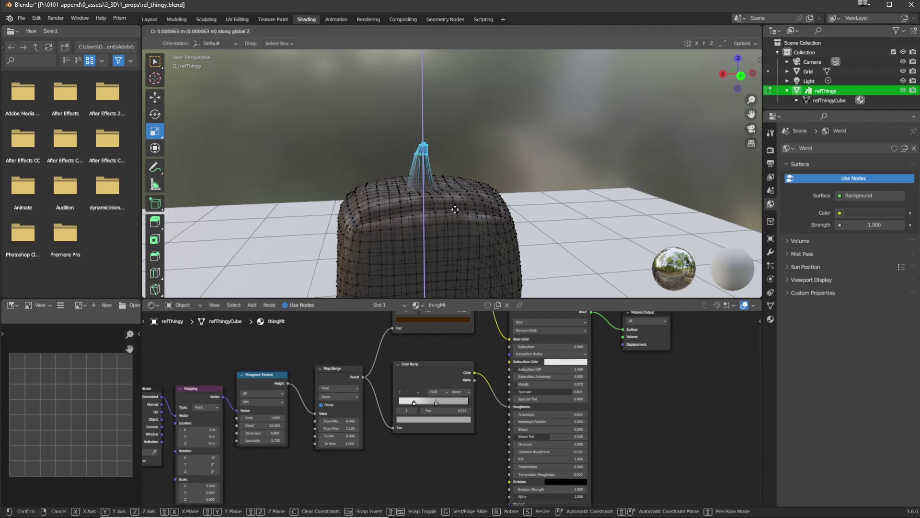
click(449, 241)
middle_drag(449, 241, 446, 278)
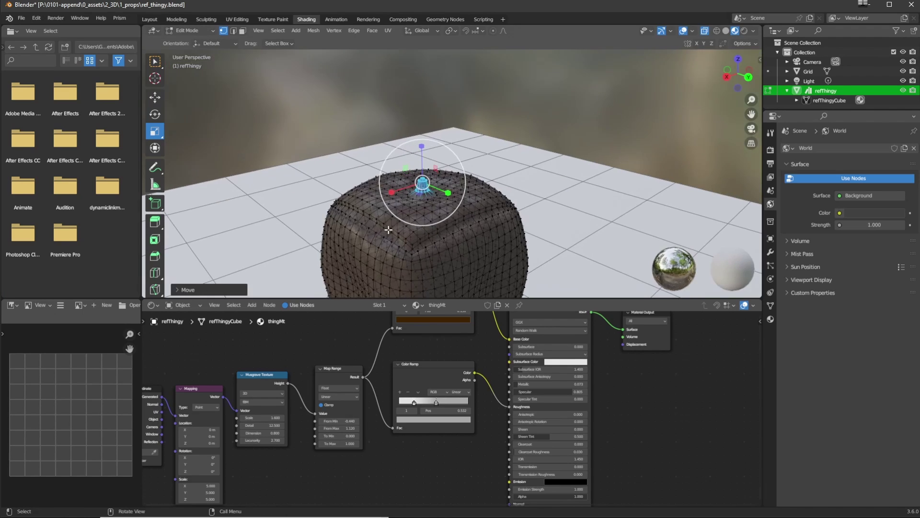
Step: Save the modified asset as ref_thingy2.blend in the 1_props folder
click(19, 19)
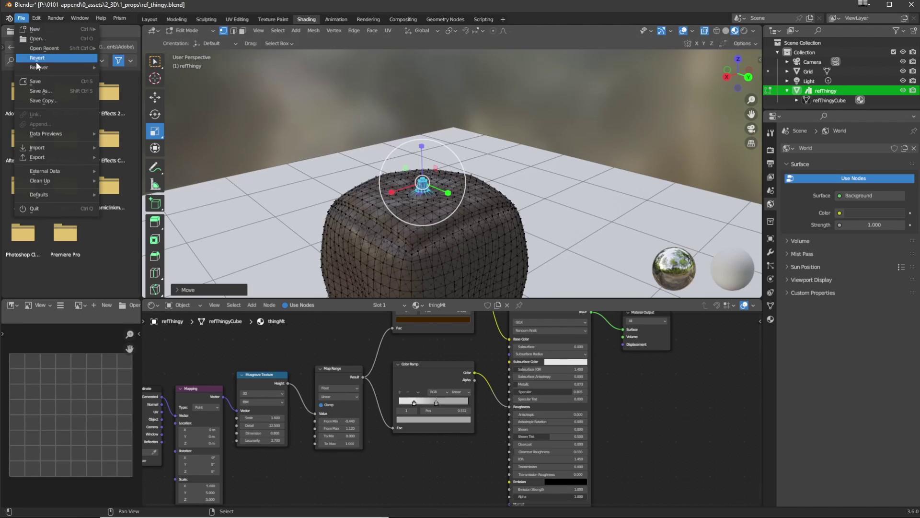
click(40, 89)
click(355, 188)
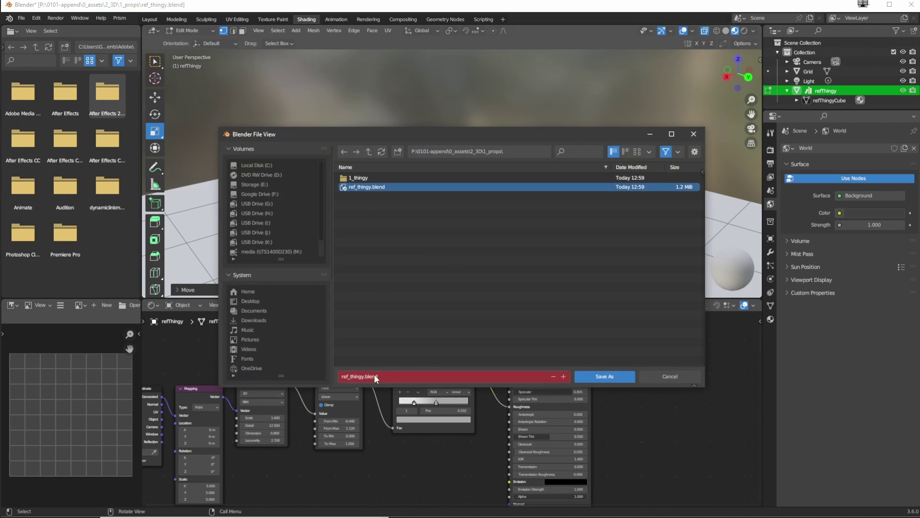
click(364, 376)
click(364, 376)
text(2)
key(Return)
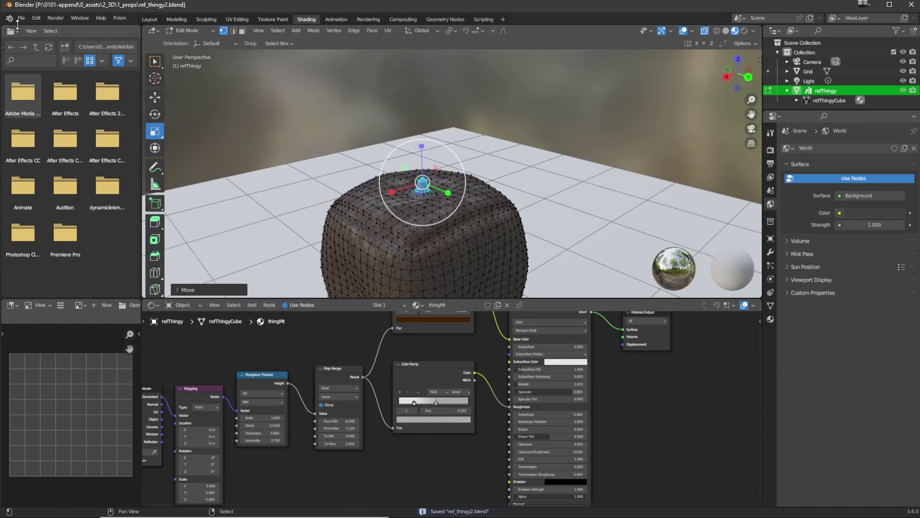
Step: Return refThingy to Object Mode and open the recent scene shot010_0001.blend, saving the asset's changes
click(181, 31)
click(189, 37)
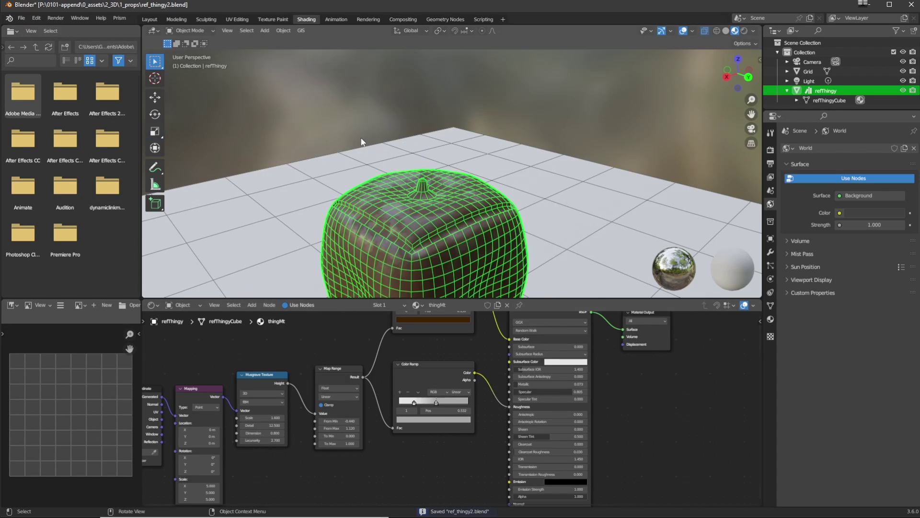
click(21, 18)
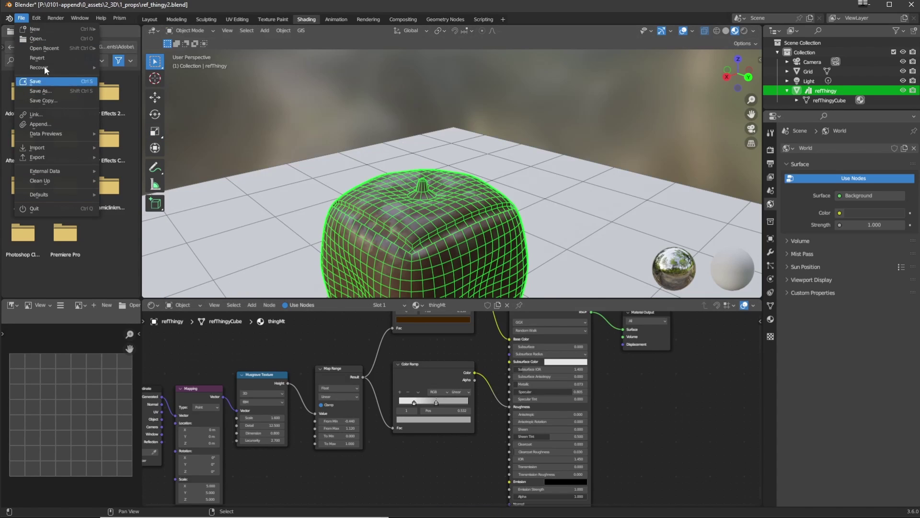
mouse_move(48, 48)
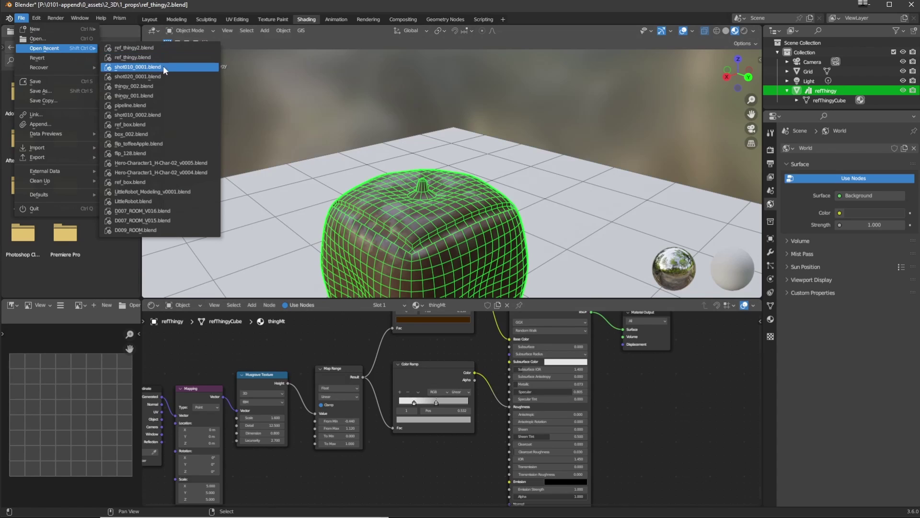
click(162, 67)
click(407, 281)
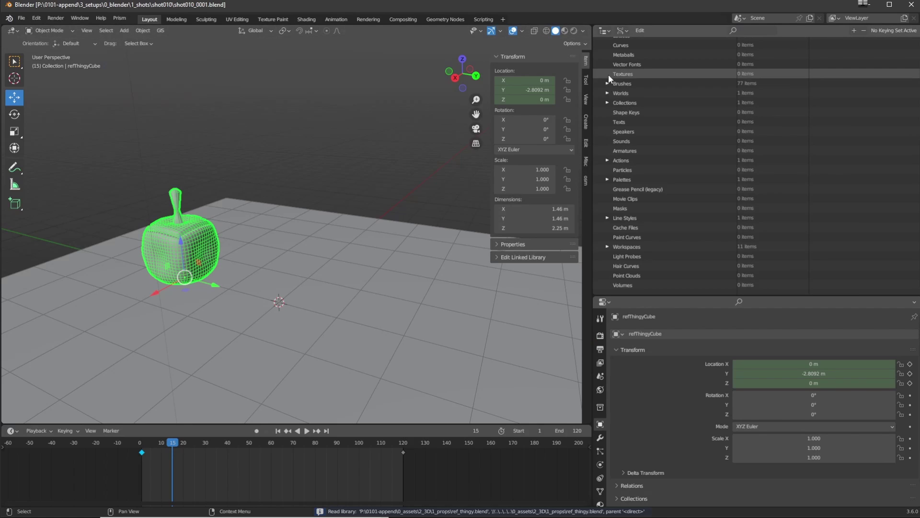
Step: Expand the refThingyCube mesh's data down to its linked ref_thingy.blend library entry, leaving the library name as it is
scroll(617, 101, up, 2)
scroll(617, 102, up, 4)
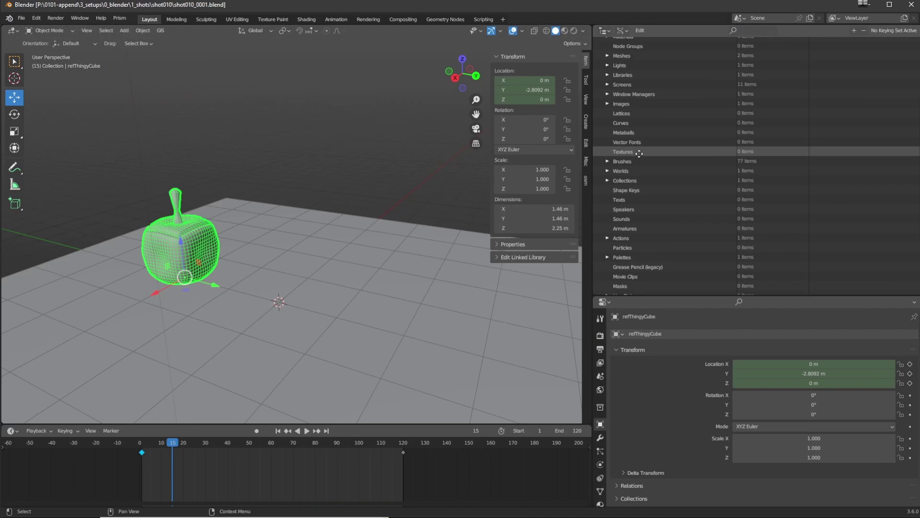
click(607, 67)
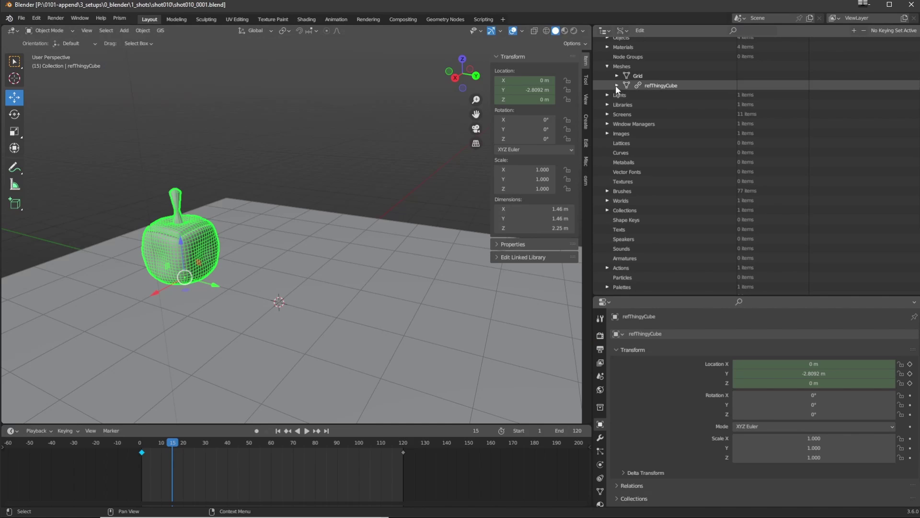
click(617, 85)
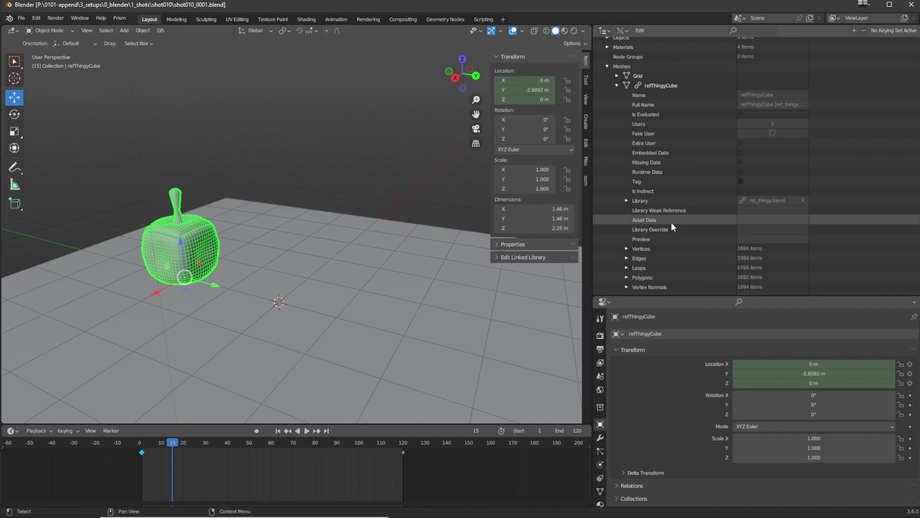
click(627, 200)
click(636, 210)
scroll(647, 191, down, 4)
click(746, 148)
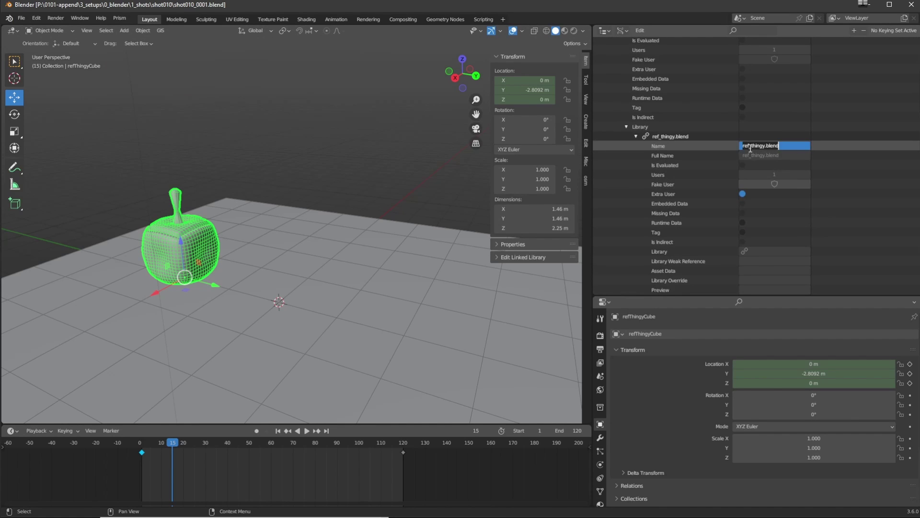
key(ctrl+a)
key(Return)
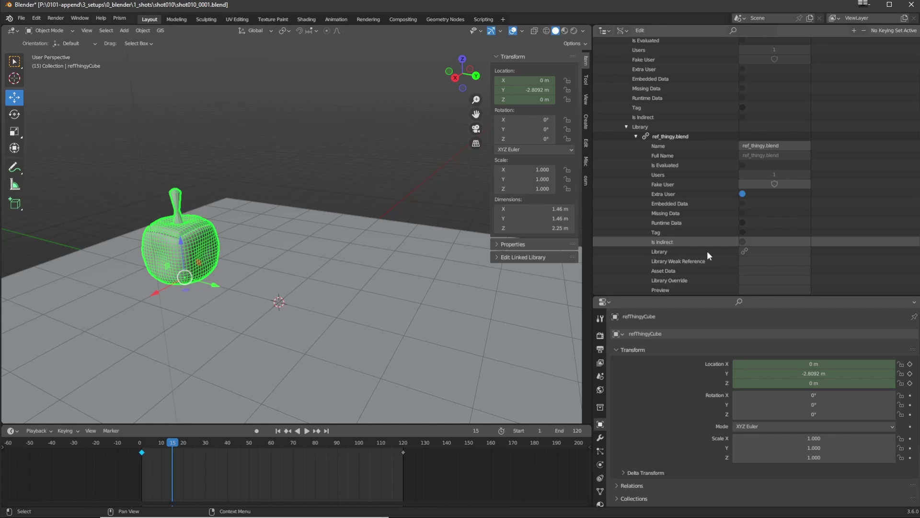
Step: Change the linked library's file path to point to ref_thingy2.blend
scroll(681, 230, down, 6)
click(748, 188)
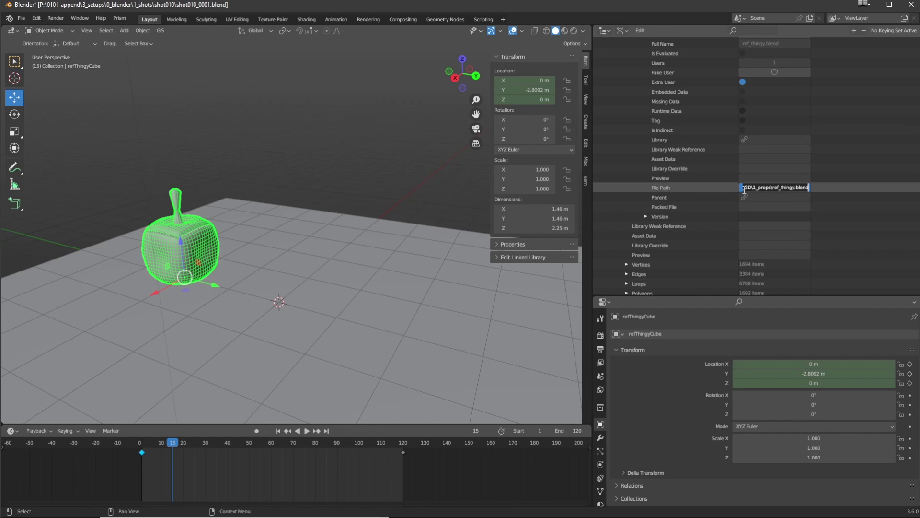
key(ctrl+a)
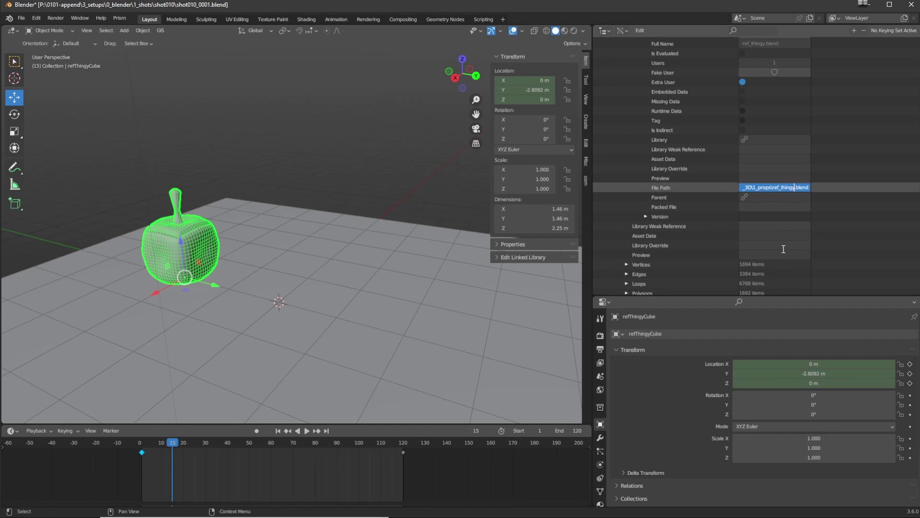
text(2)
key(Return)
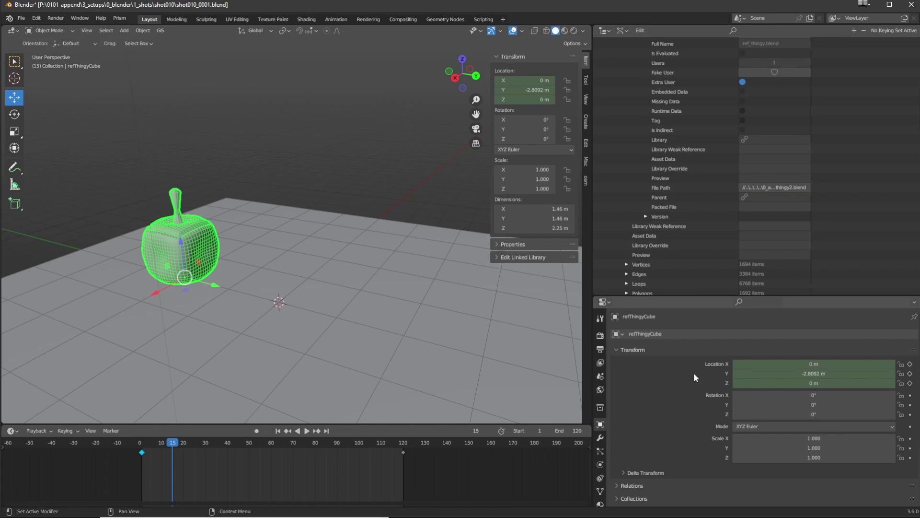
Step: Reopen shot010_0001.blend from the recent files, saving the changes, and select the refThingyCube object
click(354, 183)
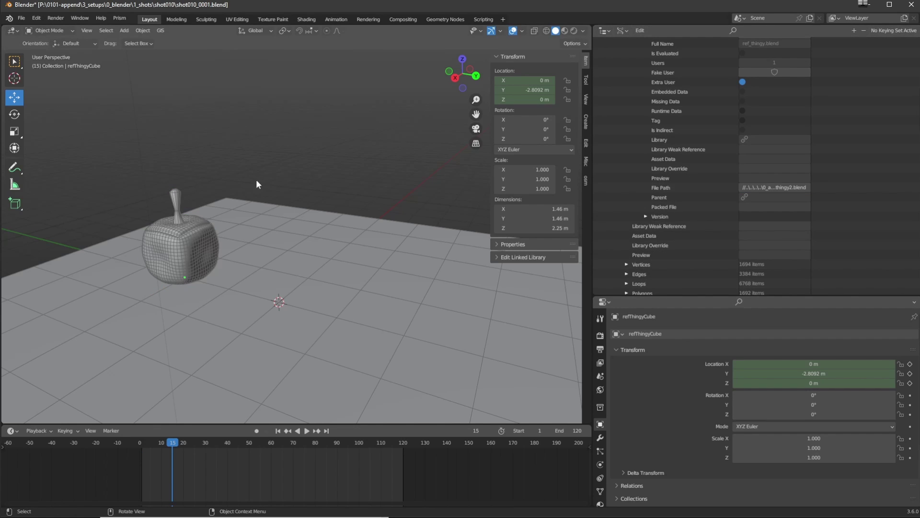
click(21, 17)
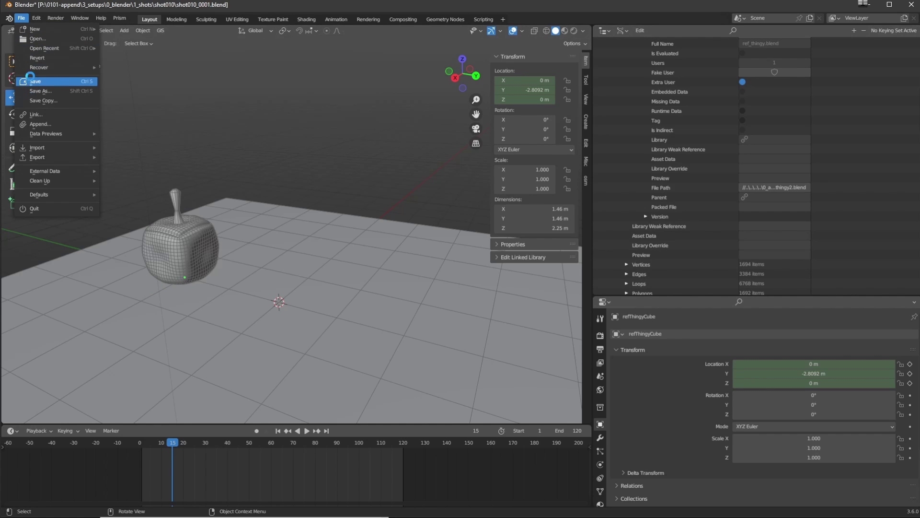
mouse_move(53, 48)
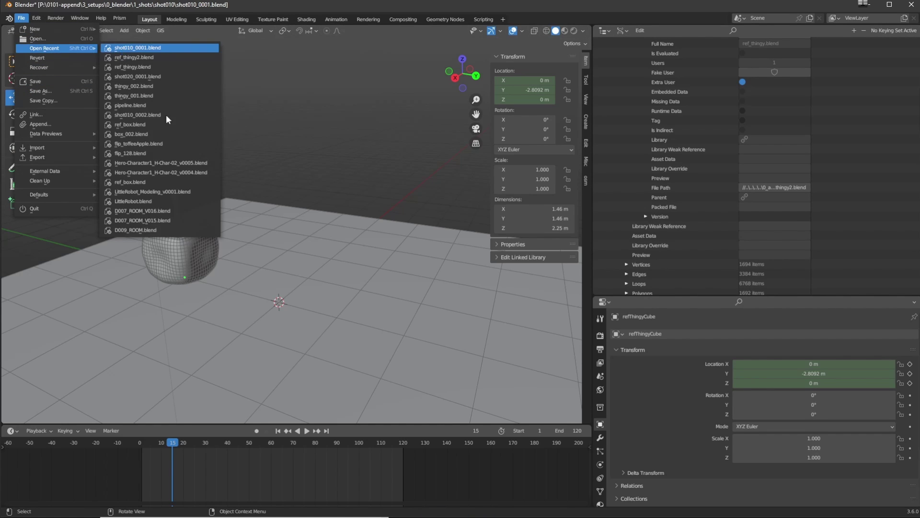
click(119, 48)
key(a)
key(alt+a)
click(163, 255)
Step: Play back the shot's animation to check the relinked refThingyCube in motion, and stop playback
click(166, 443)
key(space)
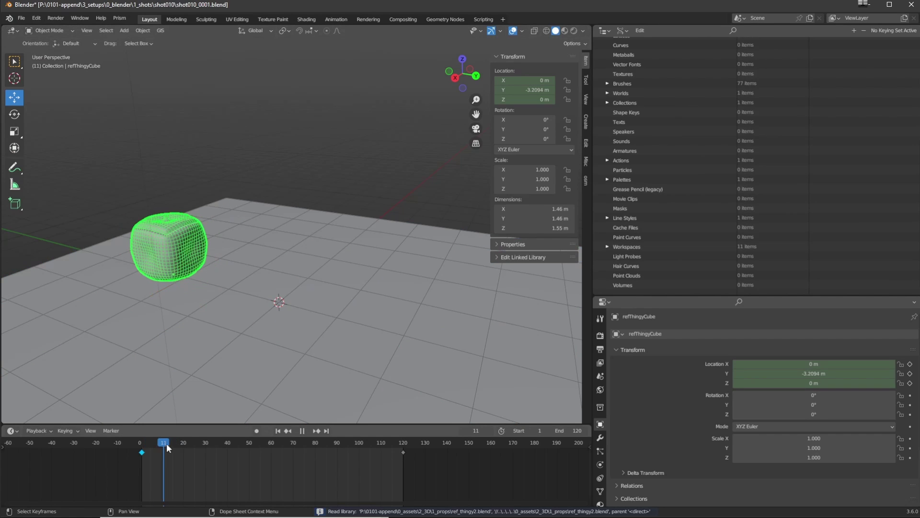
key(space)
key(shift+Left)
click(305, 432)
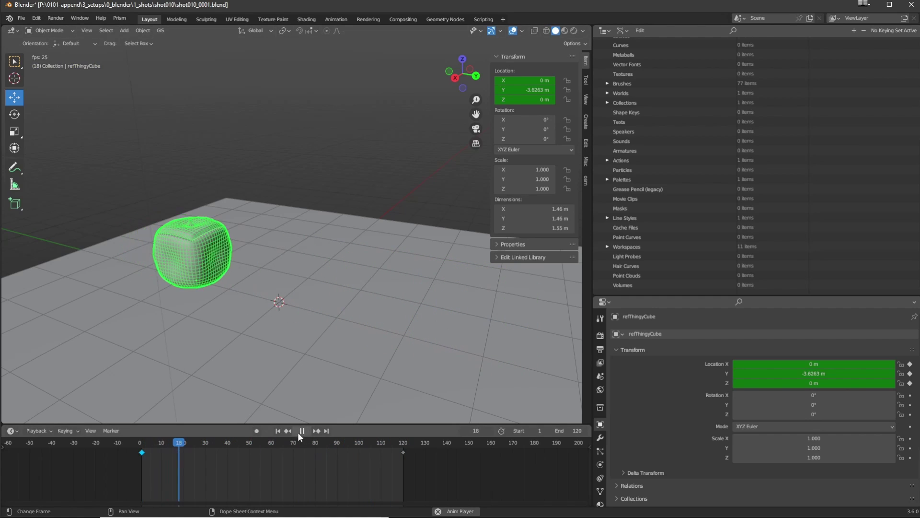
key(space)
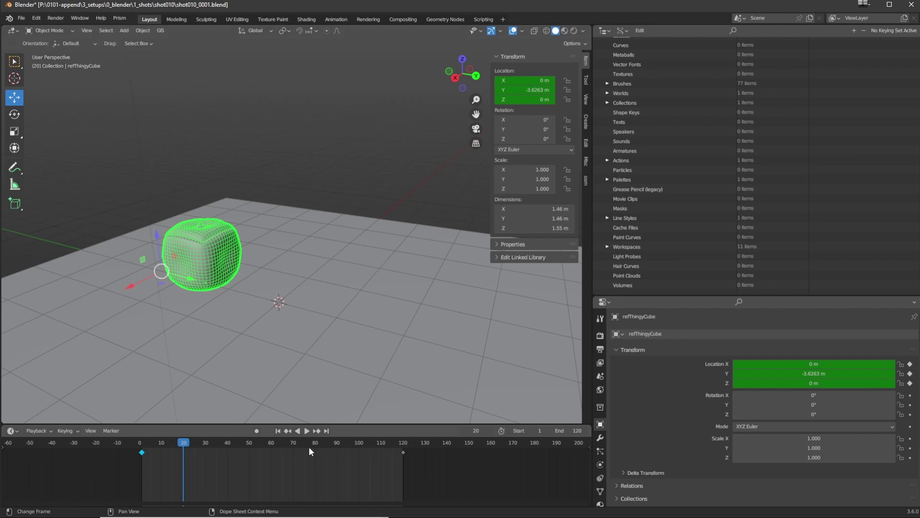
Step: Open the recent file pipeline.blend, saving the changes to shot010_0001.blend
click(21, 17)
mouse_move(41, 48)
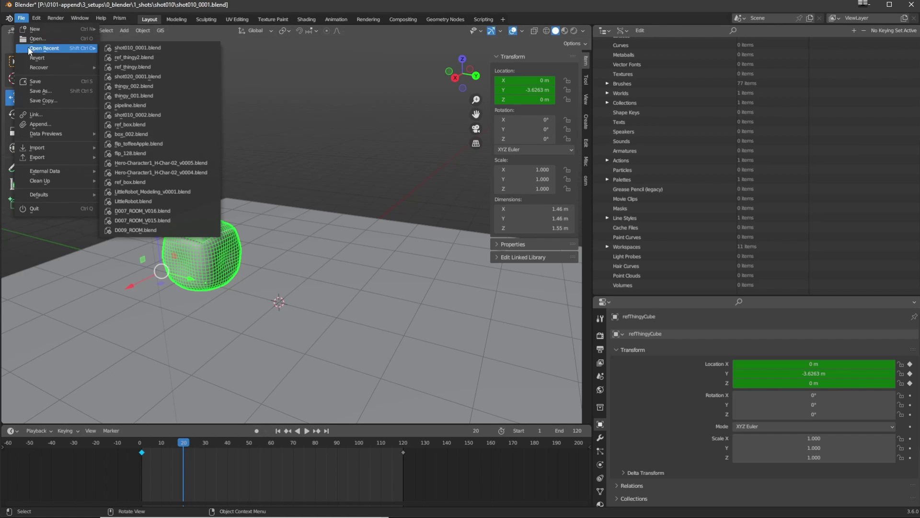
click(133, 119)
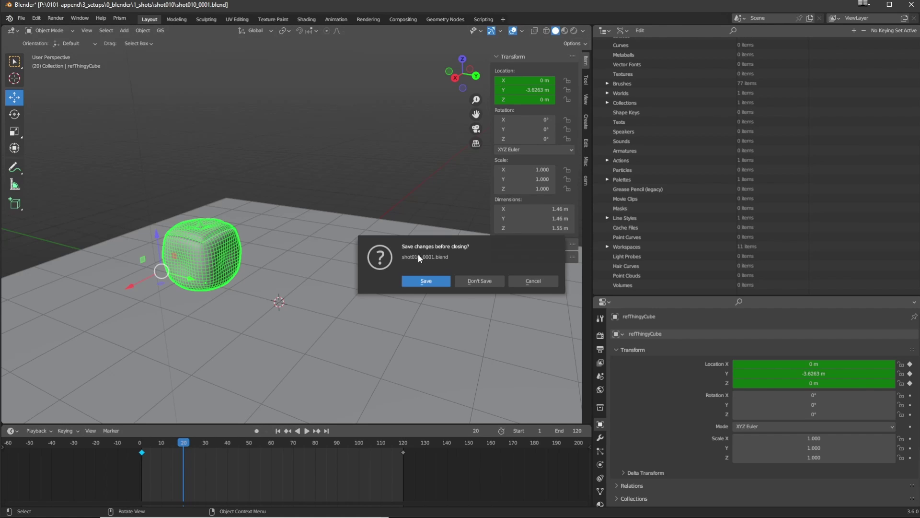
click(432, 282)
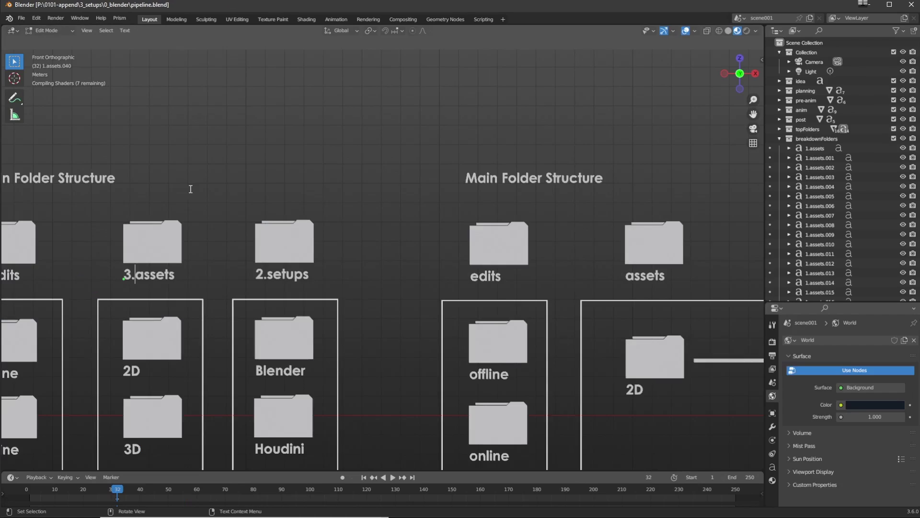
Step: Exclude the post, topFolders and breakdownFolders collections from the view layer and show the Planning, Pre-anim and Animation lists in front view
click(780, 138)
click(893, 119)
click(893, 128)
click(893, 138)
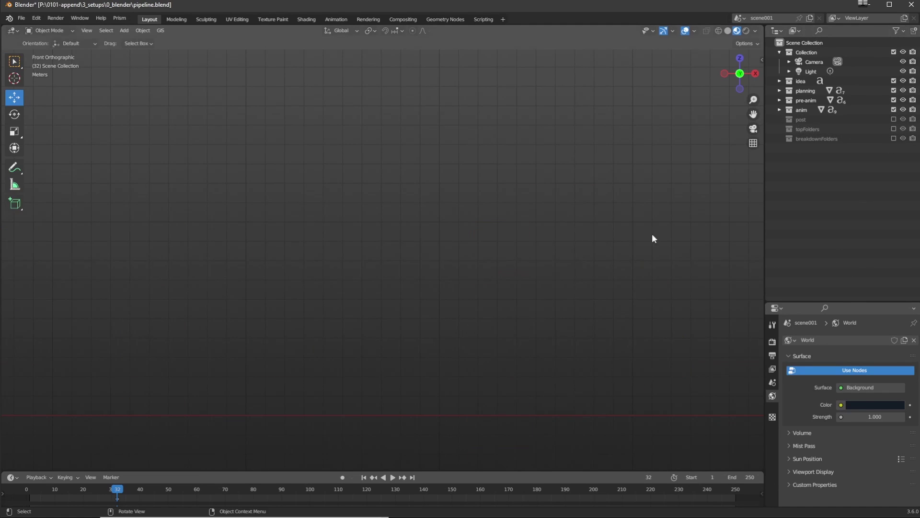
middle_drag(98, 305, 376, 298)
key(KP_1)
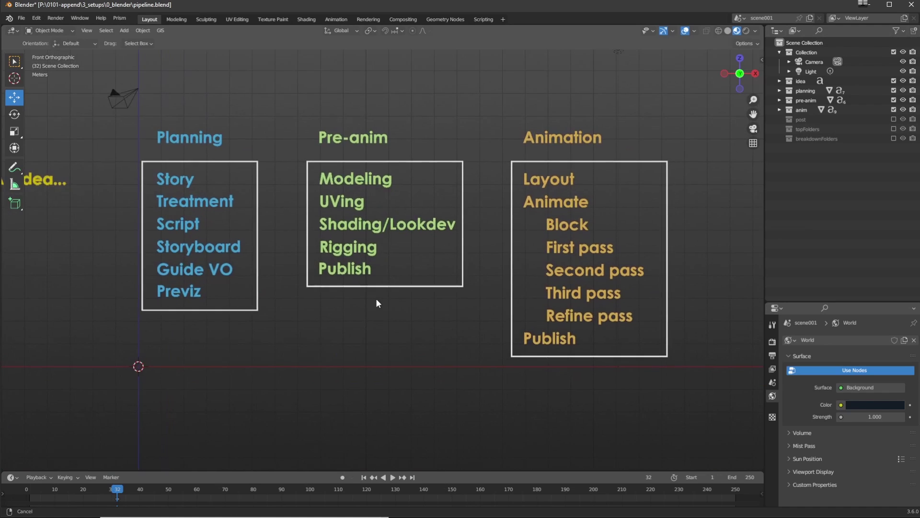
Step: Include the post collection in the view layer and show the Planning, Pre-anim, Animation and Post-anim lists in front view
scroll(383, 323, down, 1)
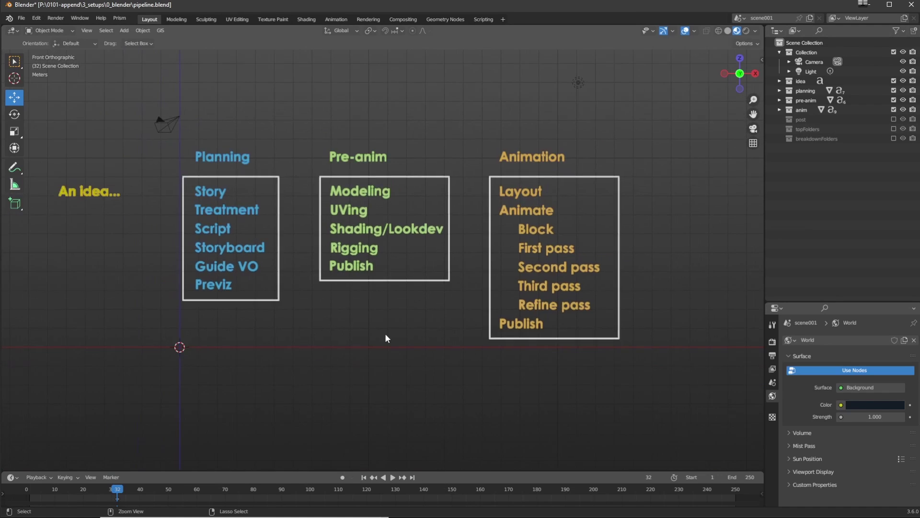
click(894, 120)
shift+middle_drag(574, 306, 521, 332)
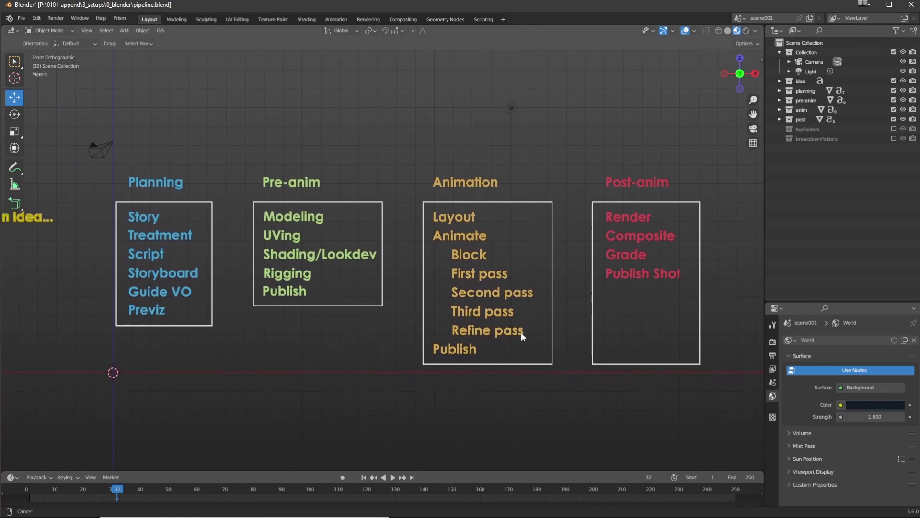
ctrl+middle_drag(249, 364, 2, 250)
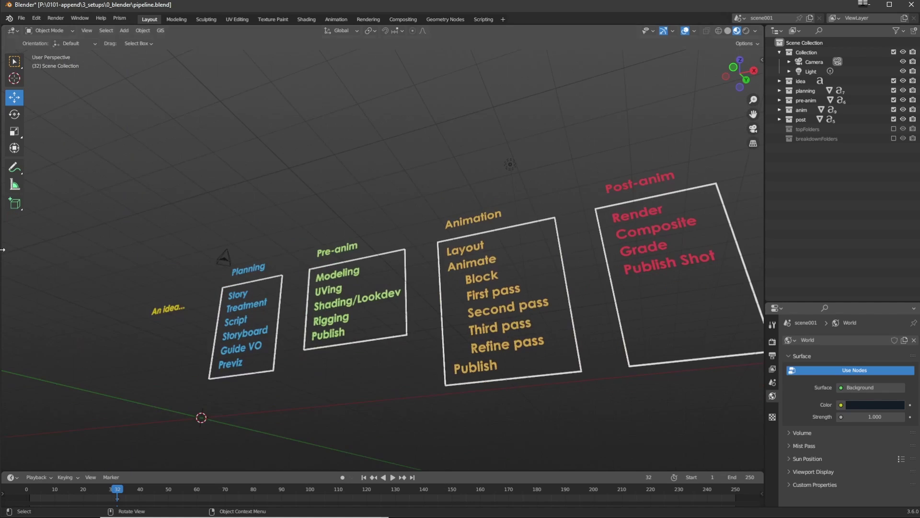
key(KP_1)
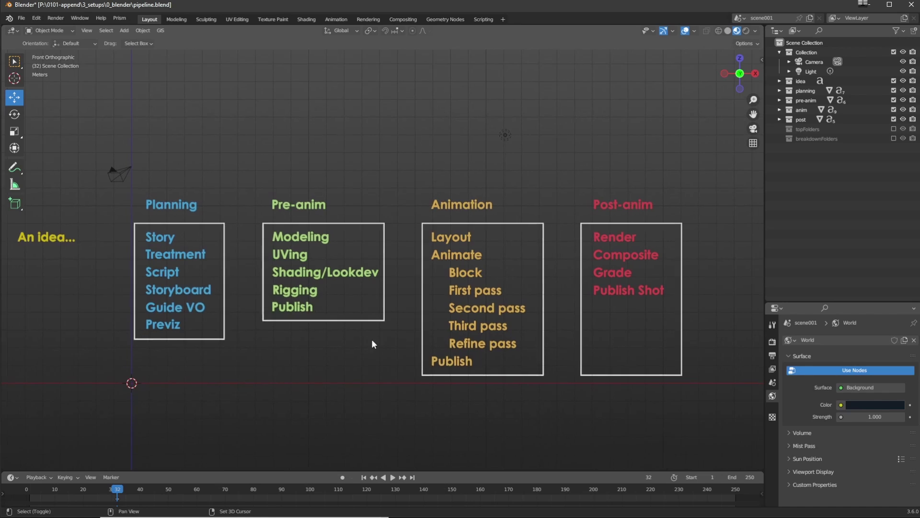
shift+middle_drag(340, 338, 243, 337)
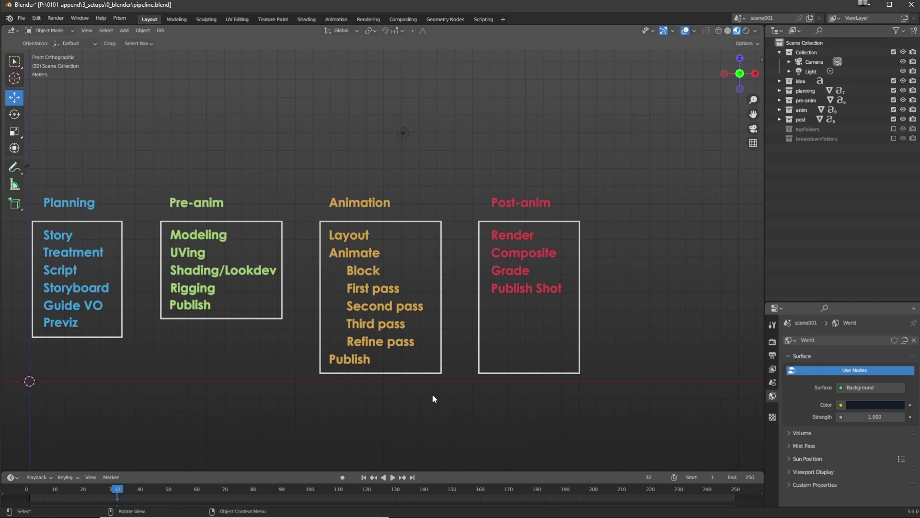
scroll(428, 385, down, 1)
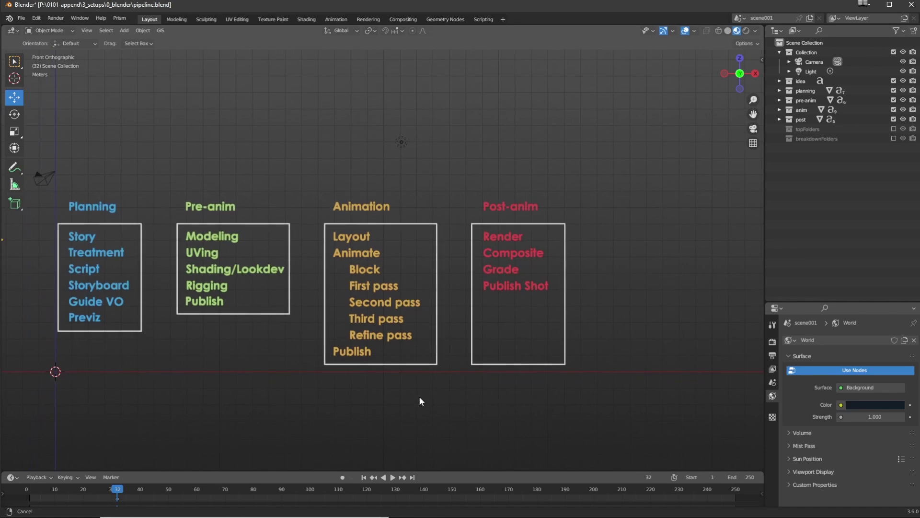
shift+middle_drag(364, 404, 407, 398)
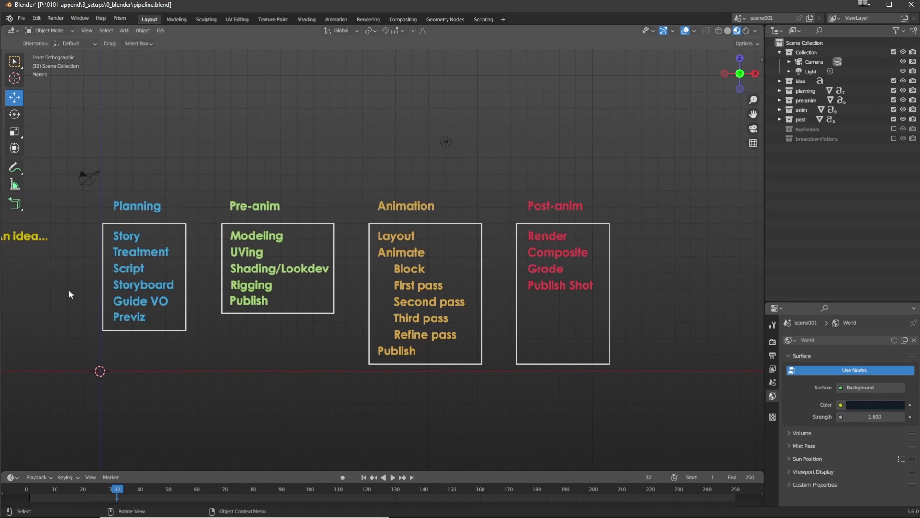
Step: Include the topFolders and breakdownFolders collections in the view layer and show both Main Folder Structure charts in front view
shift+middle_drag(516, 389, 150, 347)
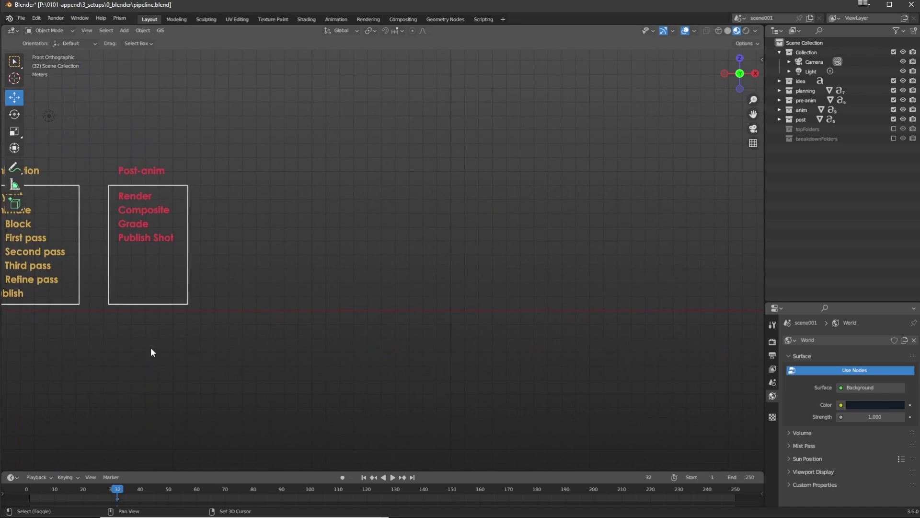
click(893, 129)
shift+middle_drag(417, 349, 305, 252)
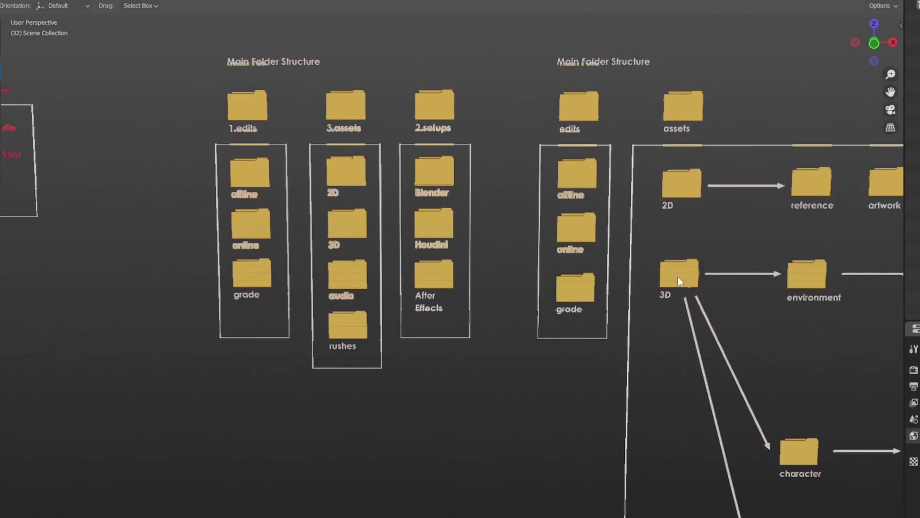
middle_drag(678, 277, 661, 301)
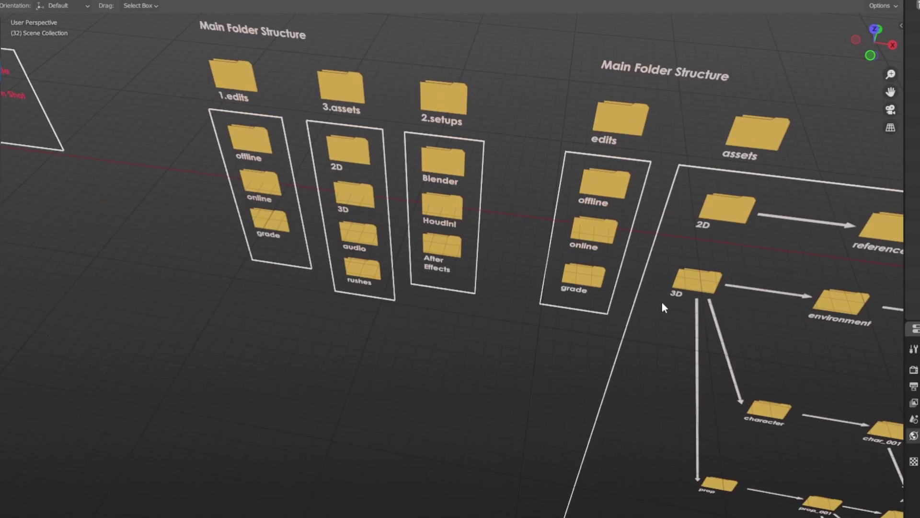
key(KP_1)
scroll(357, 280, down, 4)
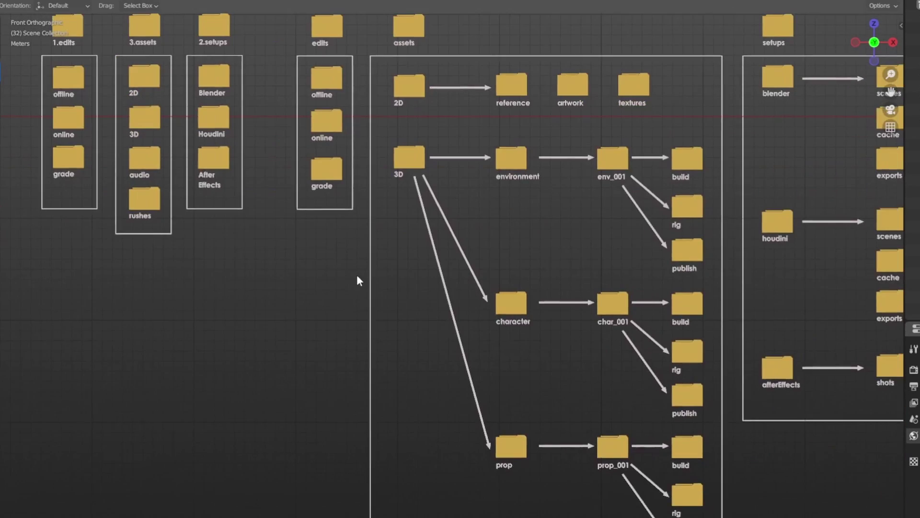
scroll(310, 288, down, 1)
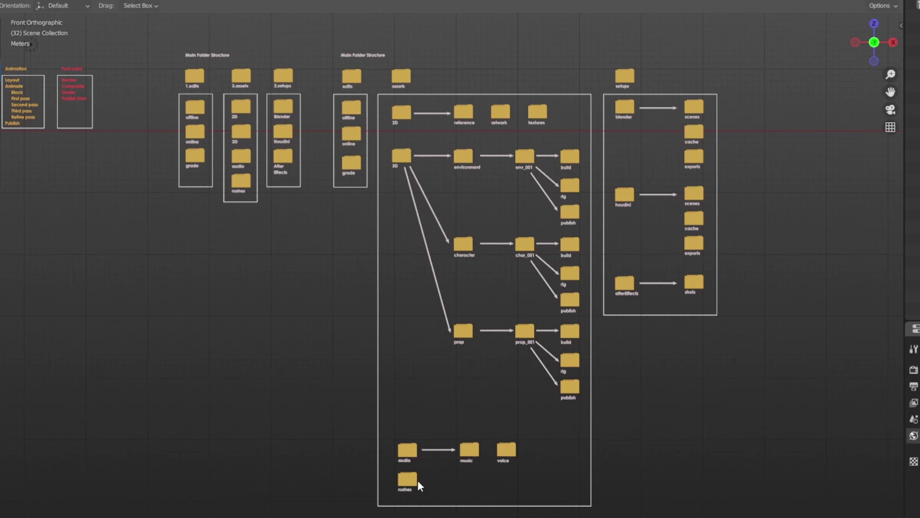
Step: Draw several large circles around the setups folder breakdown with the Annotate tool
scroll(569, 331, up, 1)
shift+middle_drag(568, 330, 324, 335)
scroll(323, 359, up, 3)
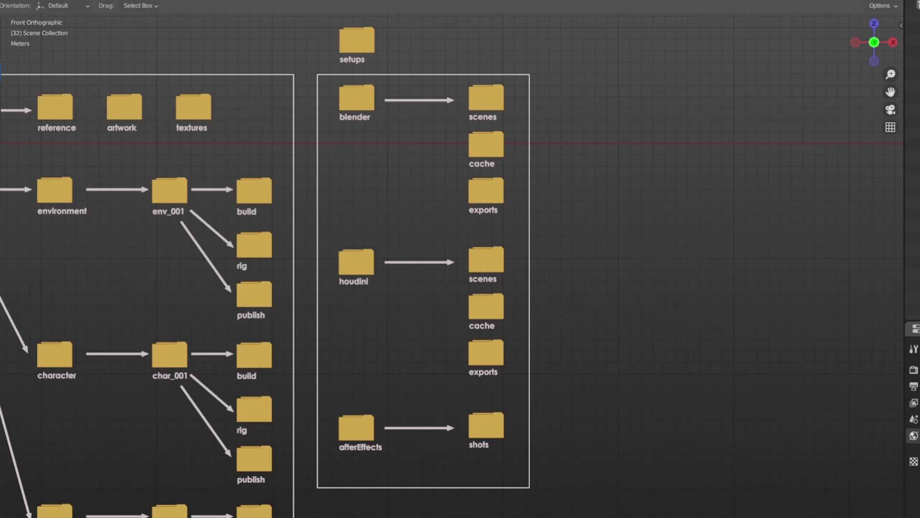
key(shift+space)
key(d)
mouse_move(475, 94)
mouse_down()
mouse_move(306, 460)
mouse_move(345, 12)
mouse_move(496, 50)
mouse_up()
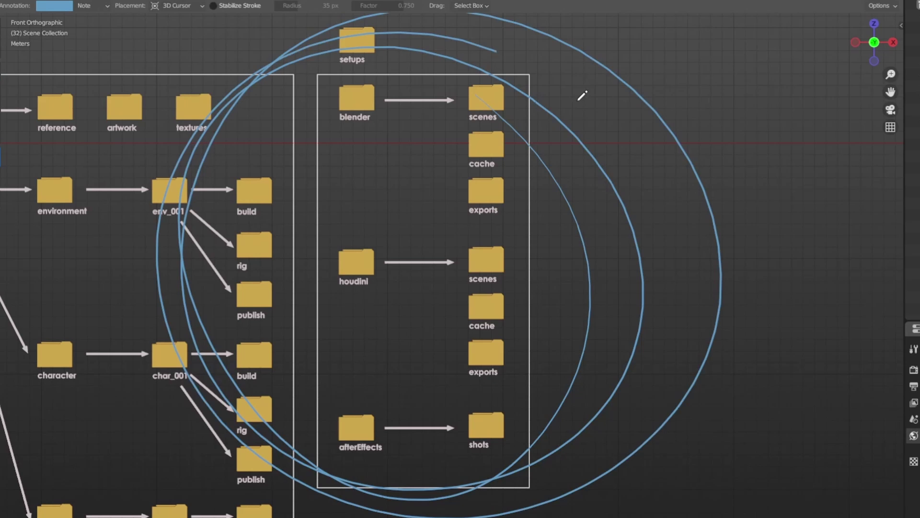
drag(582, 96, 630, 425)
Step: Annotate a small circle around the env_001 folder and lines from it towards the blender, houdini and afterEffects folders
scroll(86, 359, down, 2)
mouse_move(101, 403)
shift+middle_down()
mouse_move(179, 275)
mouse_move(148, 342)
shift+middle_up()
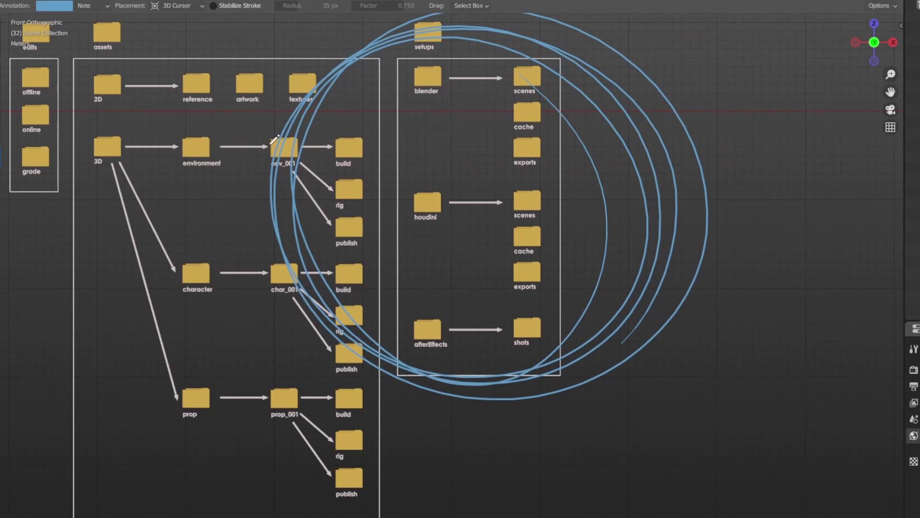
mouse_move(289, 179)
mouse_down()
mouse_move(298, 159)
mouse_move(314, 156)
mouse_move(298, 159)
mouse_move(447, 111)
mouse_up()
drag(313, 167, 455, 195)
drag(303, 168, 415, 335)
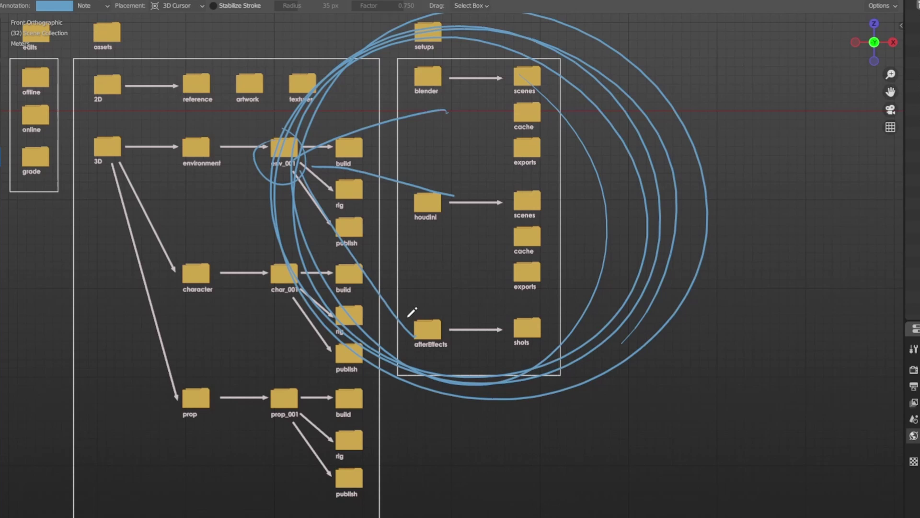
Step: Open the recent file shot010_0001.blend without saving the changes to pipeline.blend
scroll(413, 315, down, 2)
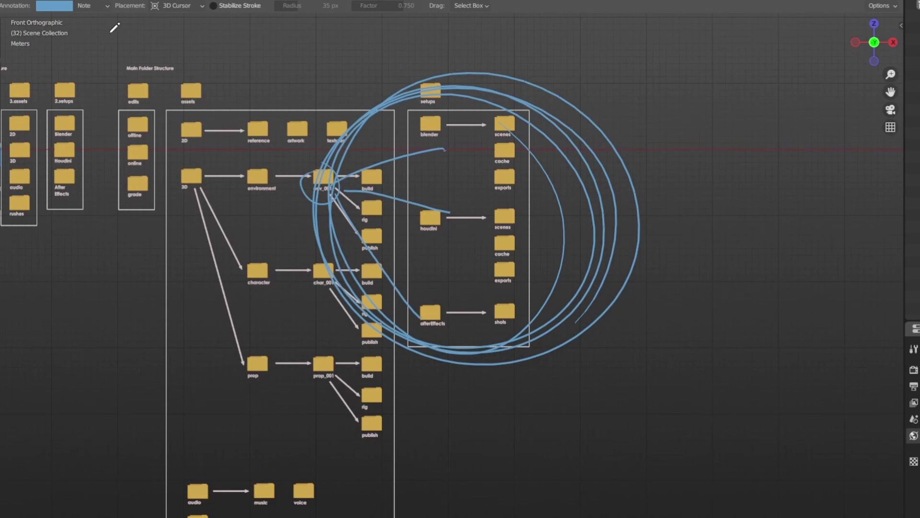
scroll(444, 255, down, 2)
middle_drag(394, 339, 376, 319)
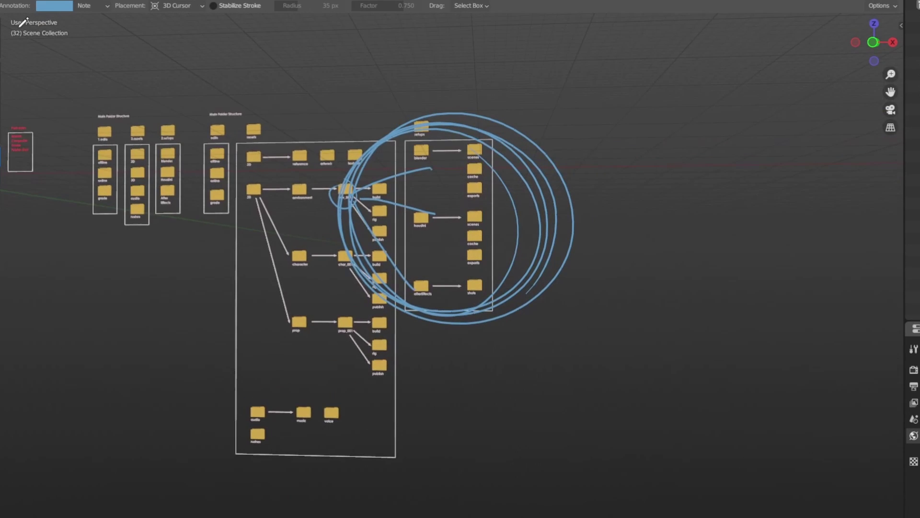
click(7, 0)
mouse_move(3, 12)
click(120, 21)
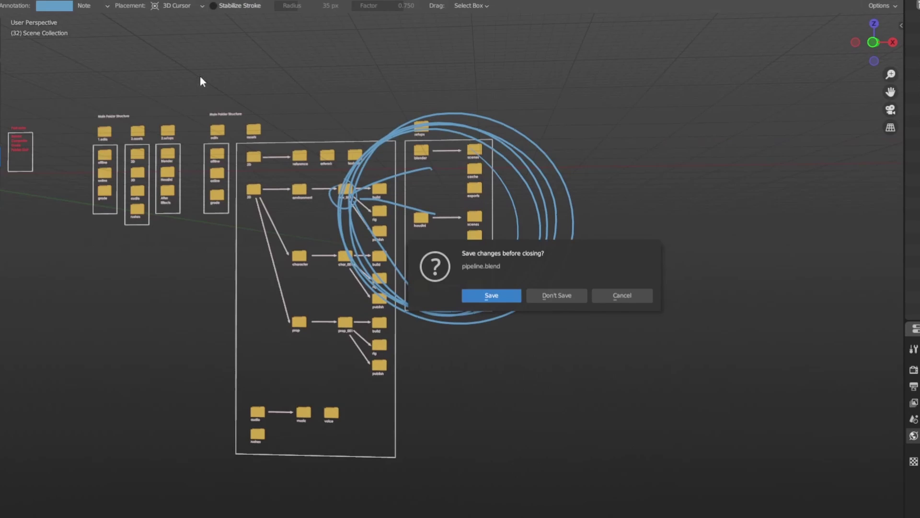
click(557, 295)
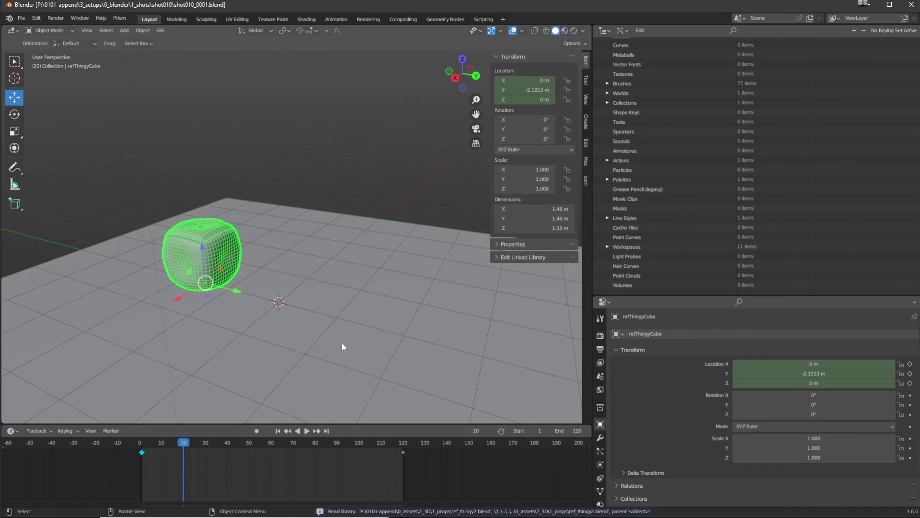
Step: Scrub the timeline back towards the start, play the refThingyCube animation and stop playback
middle_drag(349, 309, 249, 335)
drag(168, 462, 136, 445)
click(307, 430)
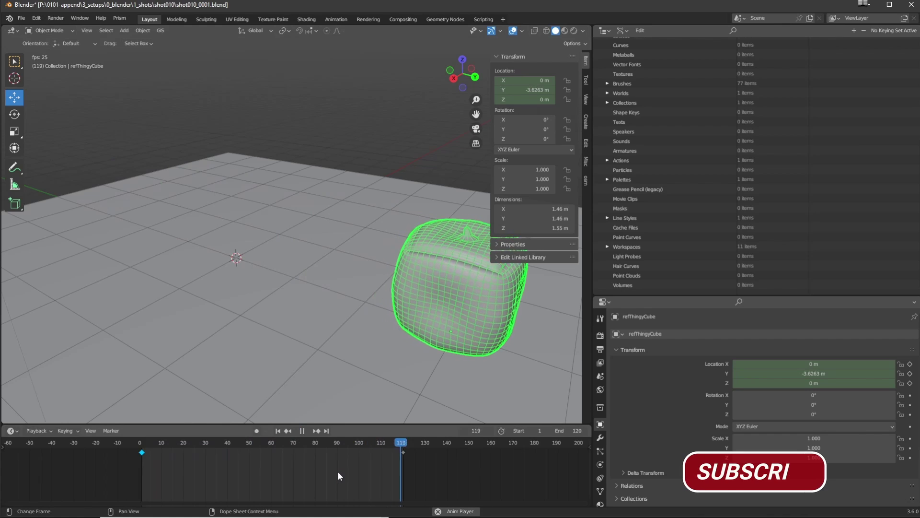
click(302, 432)
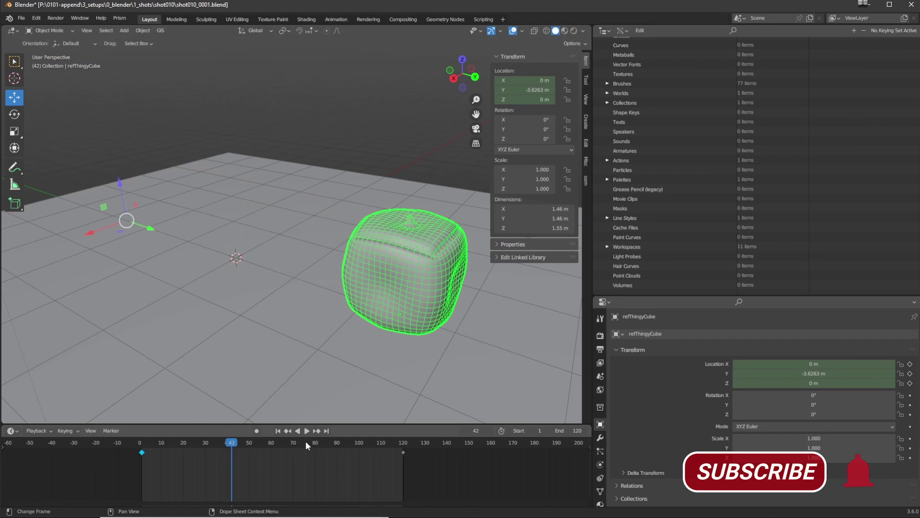